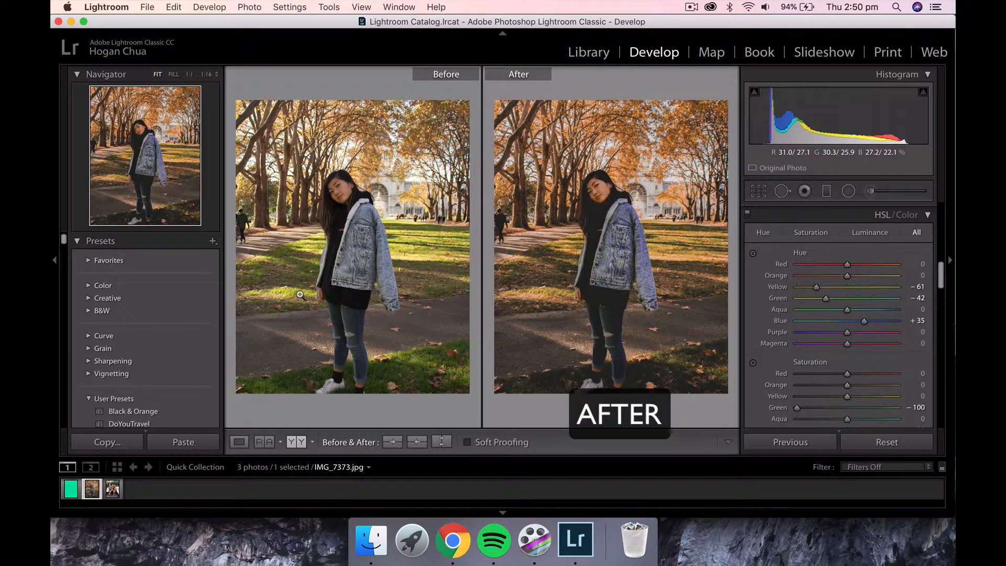
Compare the before and after views of several edited photos, including IMG_8338.JPG and IMG_5245.JPG
{"action": "left_click", "coordinate": [114, 489]}
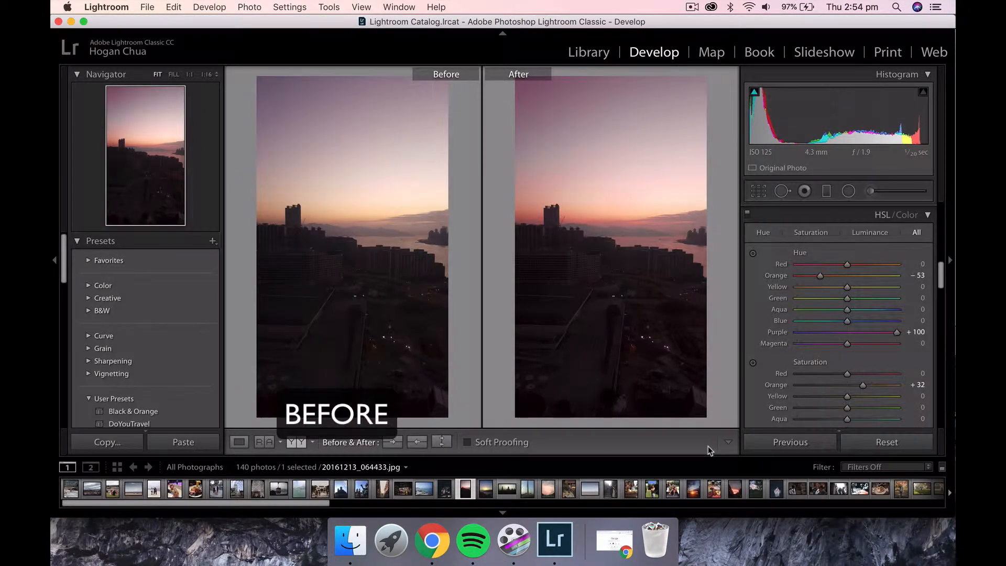
{"action": "left_click", "coordinate": [546, 491]}
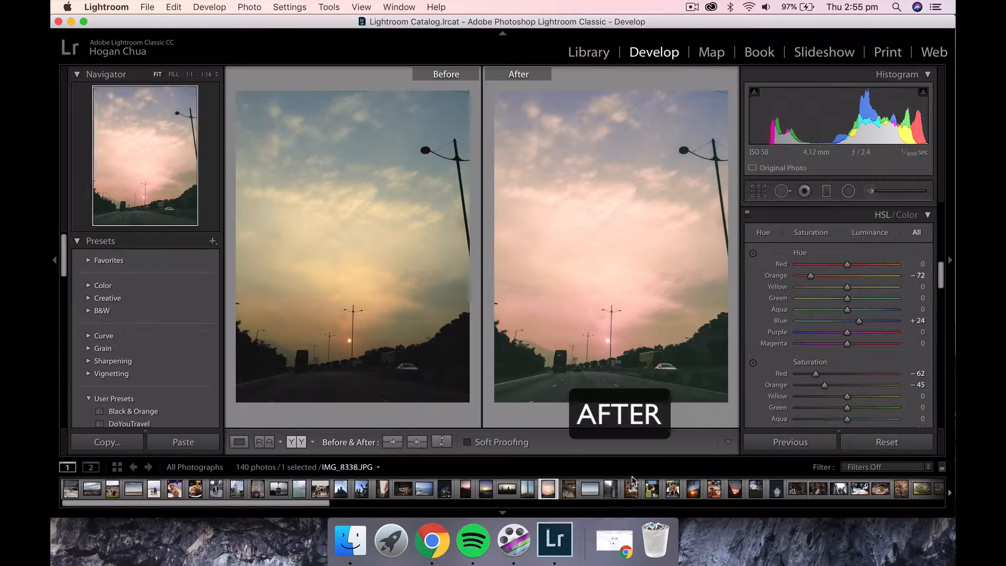
{"action": "scroll", "coordinate": [571, 491], "scroll_direction": "right", "scroll_amount": 5}
{"action": "left_click", "coordinate": [693, 490]}
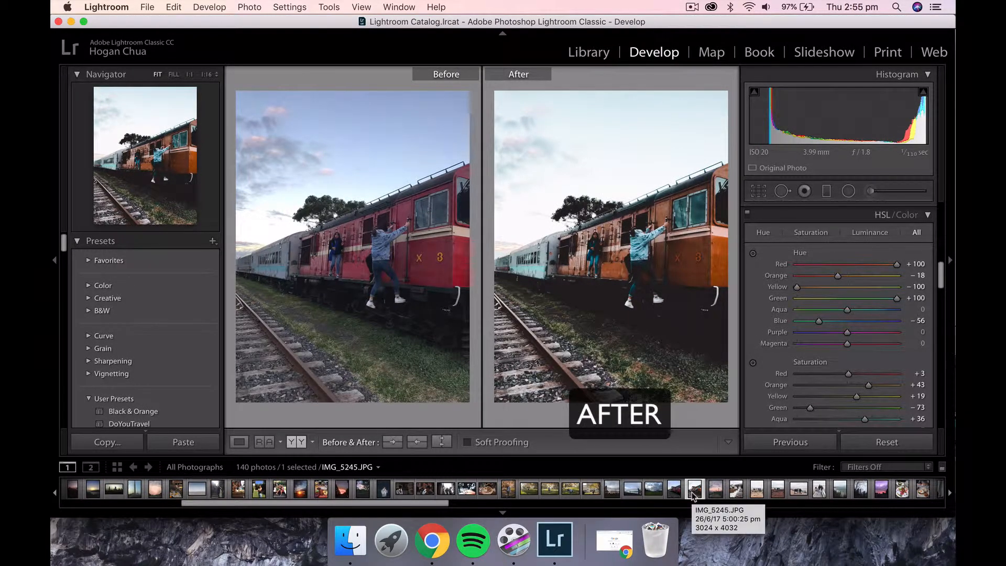
{"action": "scroll", "coordinate": [751, 499], "scroll_direction": "right", "scroll_amount": 1}
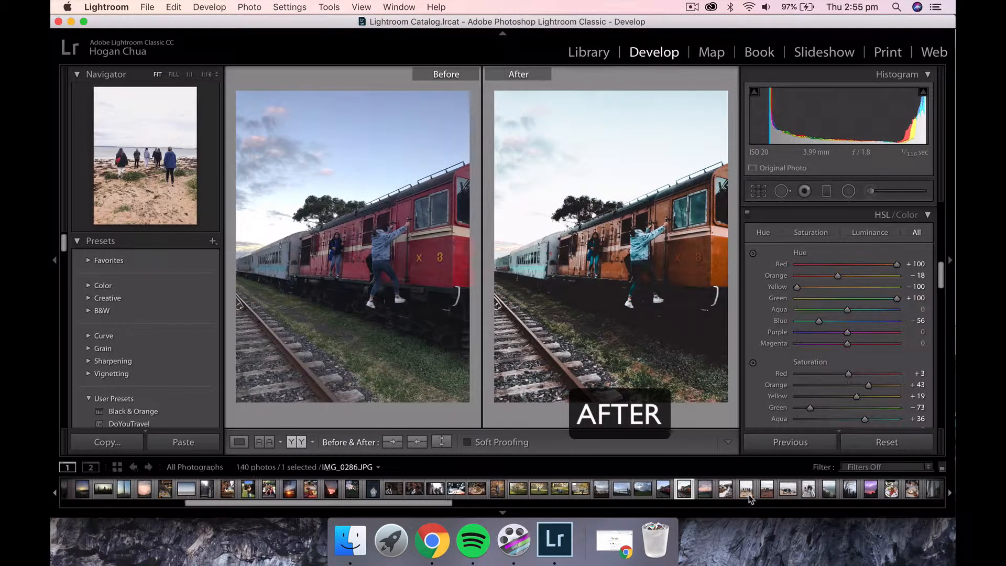
{"action": "scroll", "coordinate": [750, 498], "scroll_direction": "right", "scroll_amount": 2}
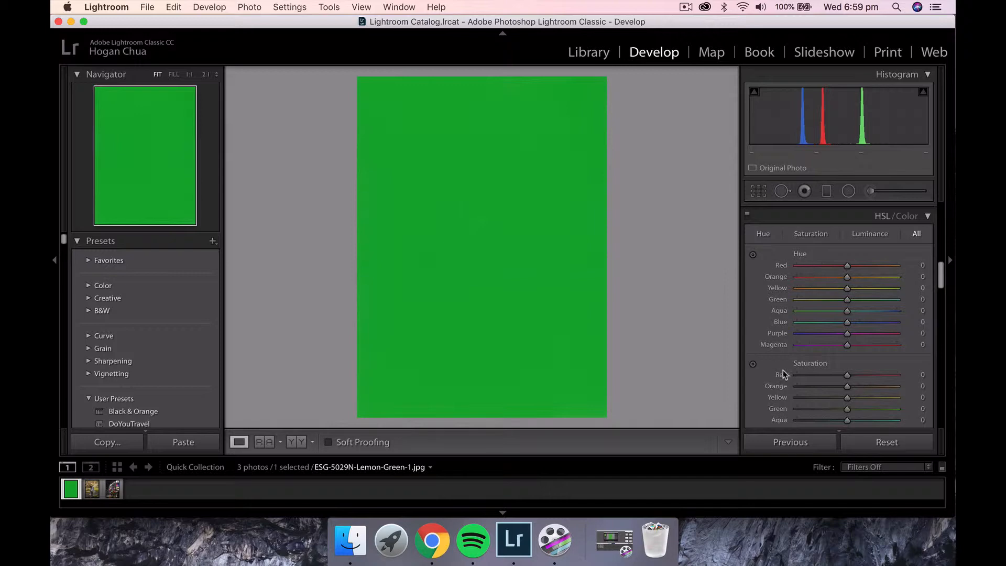
Try the Green hue at −100 on the solid green image, and set it to +100
{"action": "scroll", "coordinate": [784, 372], "scroll_direction": "down", "scroll_amount": 2}
{"action": "scroll", "coordinate": [784, 372], "scroll_direction": "down", "scroll_amount": 4}
{"action": "scroll", "coordinate": [801, 333], "scroll_direction": "up", "scroll_amount": 4}
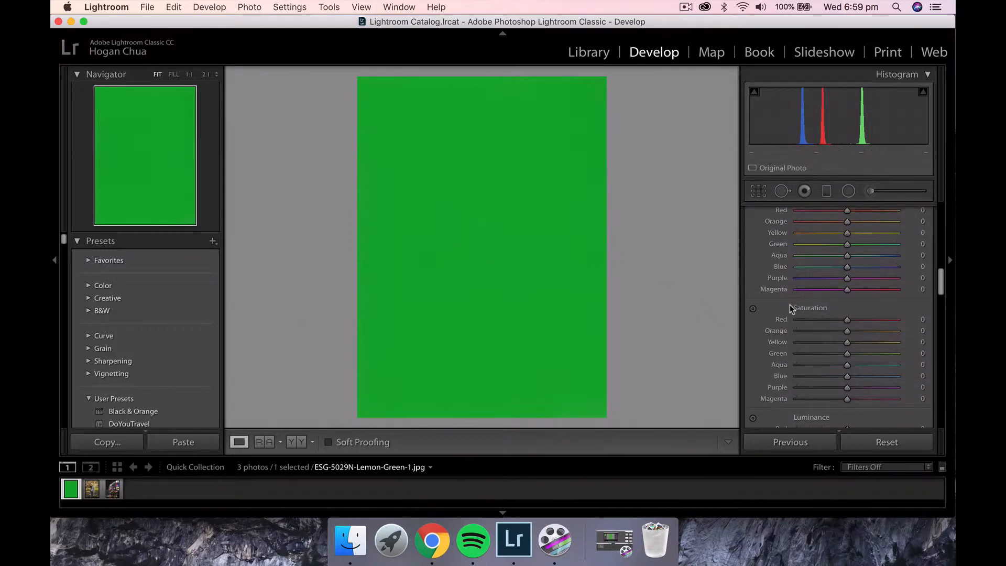
{"action": "scroll", "coordinate": [789, 304], "scroll_direction": "up", "scroll_amount": 2}
{"action": "scroll", "coordinate": [789, 304], "scroll_direction": "up", "scroll_amount": 1}
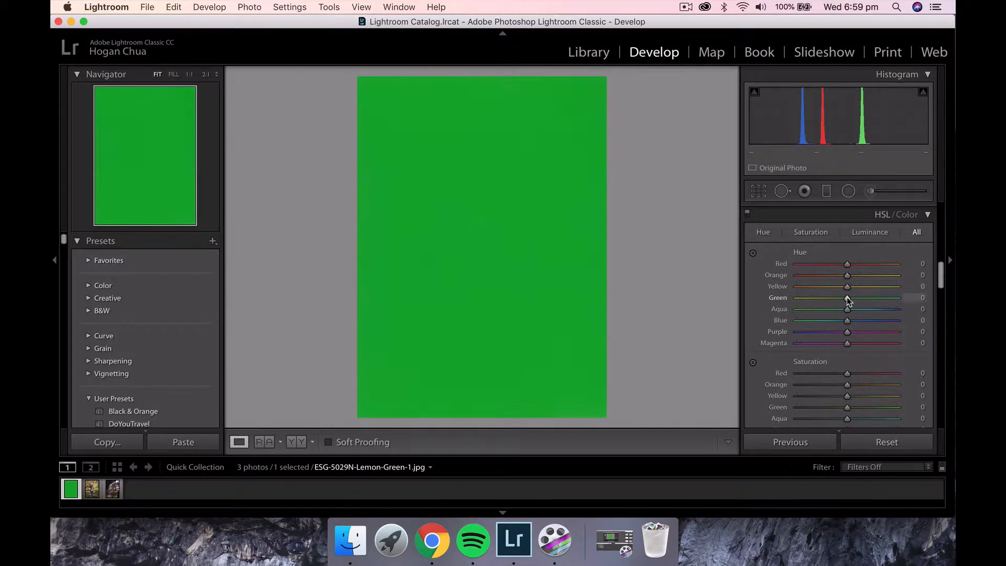
{"action": "left_click_drag", "start_coordinate": [847, 298], "coordinate": [780, 302]}
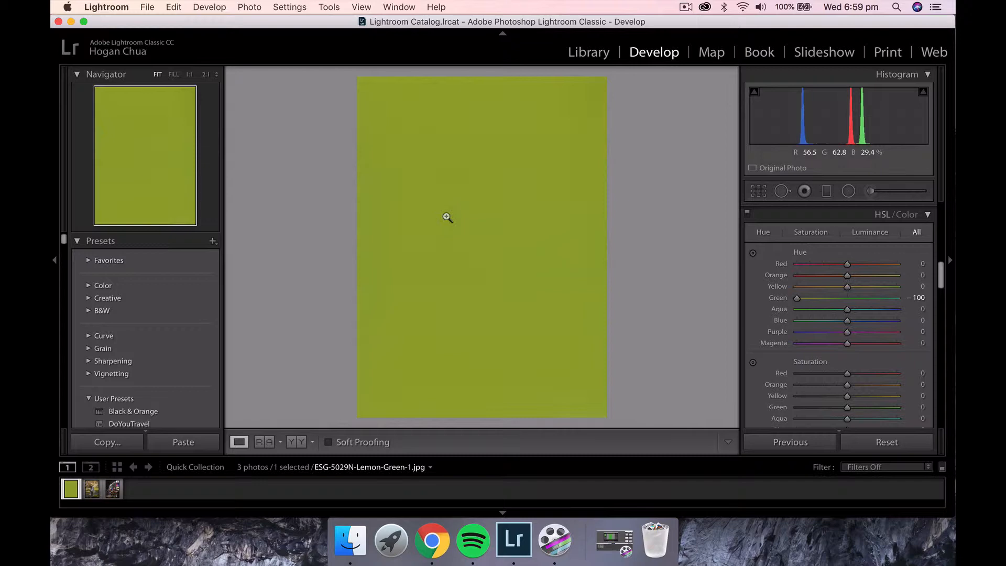
{"action": "left_click_drag", "start_coordinate": [797, 298], "coordinate": [913, 310]}
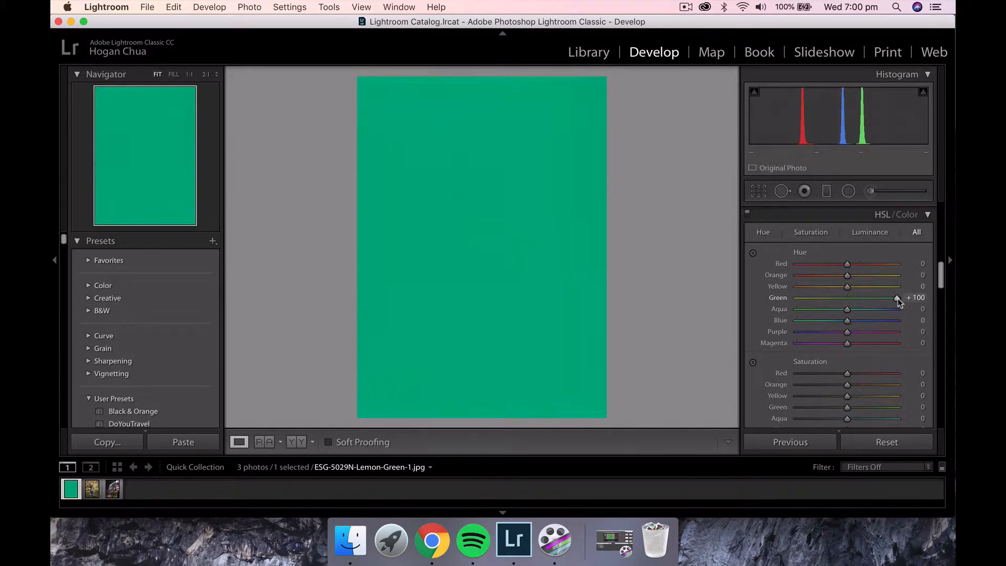
{"action": "left_click_drag", "start_coordinate": [897, 298], "coordinate": [919, 300]}
{"action": "mouse_move", "coordinate": [894, 304]}
{"action": "left_mouse_down"}
{"action": "mouse_move", "coordinate": [802, 300]}
{"action": "mouse_move", "coordinate": [905, 307]}
{"action": "left_mouse_up"}
Try the Green saturation at −100 on the solid green image, and set it to +100
{"action": "scroll", "coordinate": [774, 356], "scroll_direction": "down", "scroll_amount": 2}
{"action": "scroll", "coordinate": [774, 356], "scroll_direction": "down", "scroll_amount": 4}
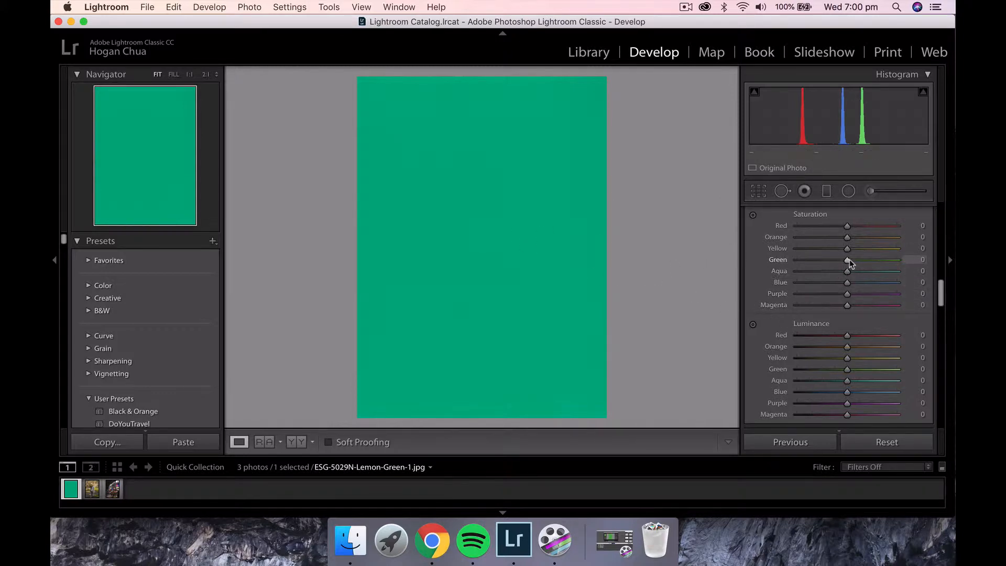
{"action": "left_click_drag", "start_coordinate": [848, 259], "coordinate": [783, 265]}
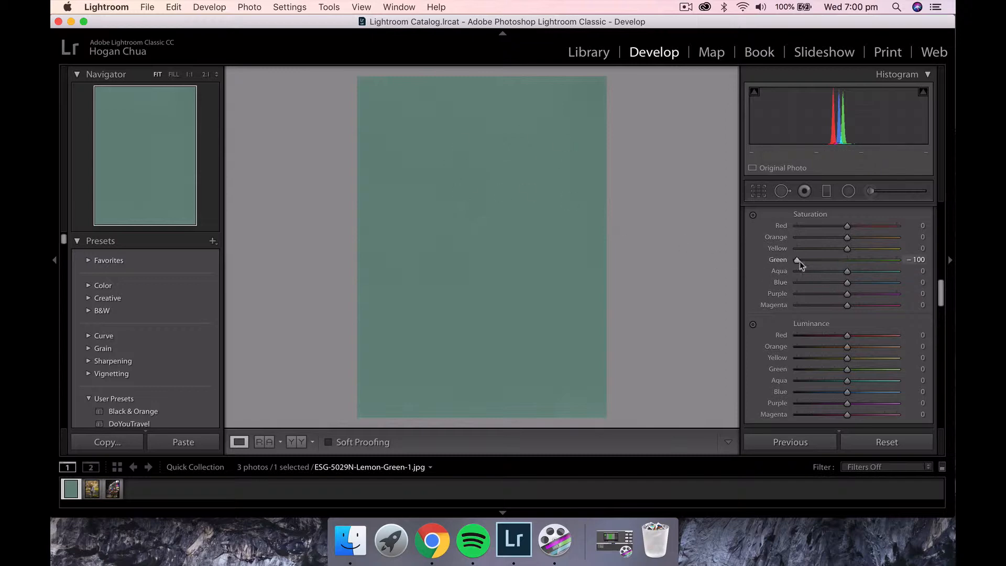
{"action": "left_click_drag", "start_coordinate": [800, 259], "coordinate": [907, 264]}
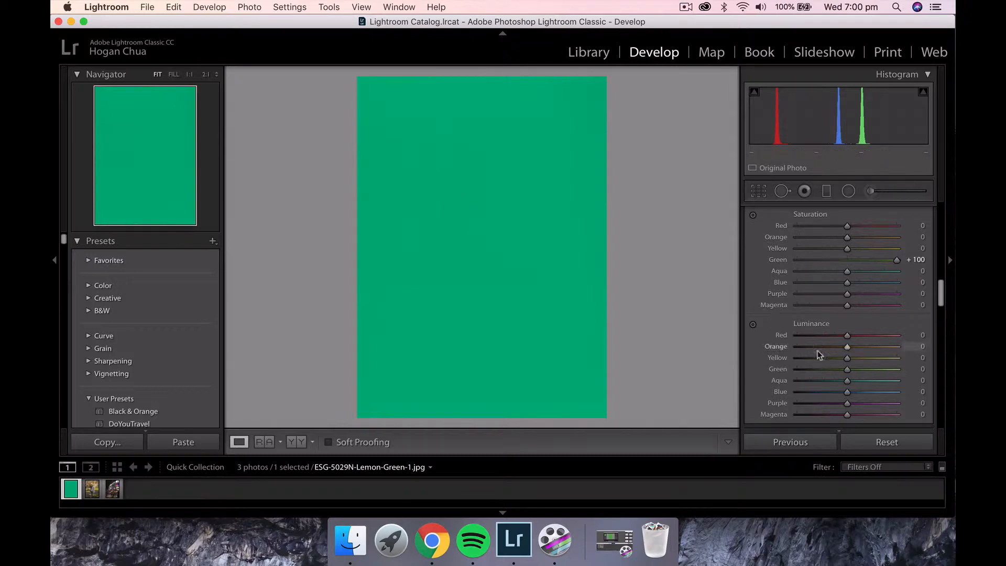
Try the Green luminance at −100 on the solid green image, and set it to +100
{"action": "scroll", "coordinate": [807, 329], "scroll_direction": "down", "scroll_amount": 2}
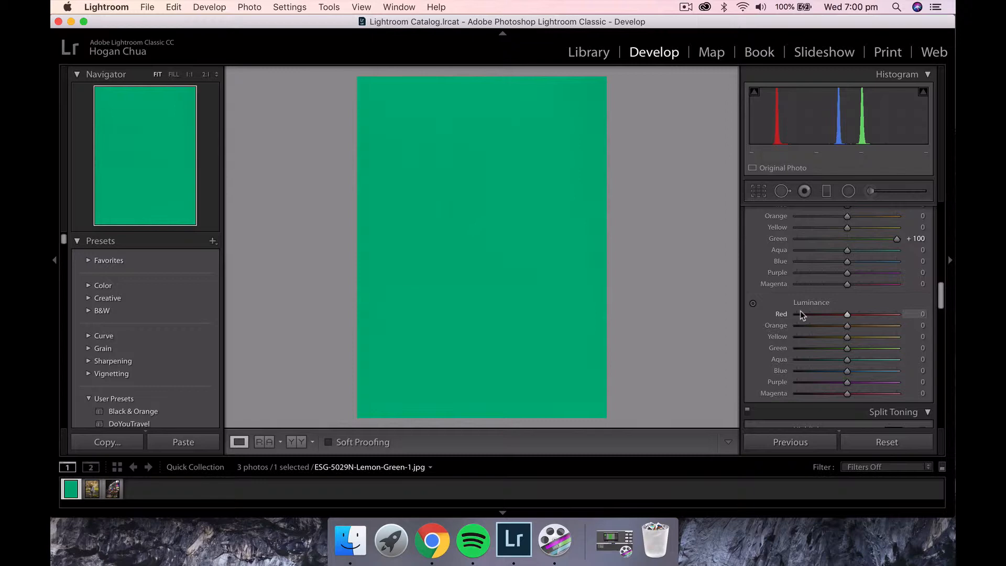
{"action": "left_click_drag", "start_coordinate": [847, 349], "coordinate": [790, 350]}
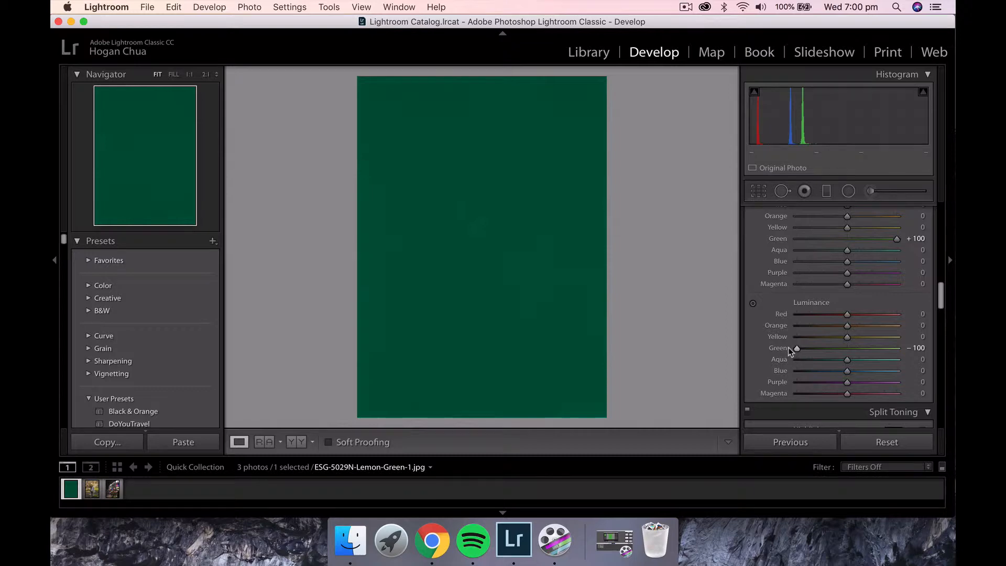
{"action": "left_click_drag", "start_coordinate": [788, 347], "coordinate": [896, 354]}
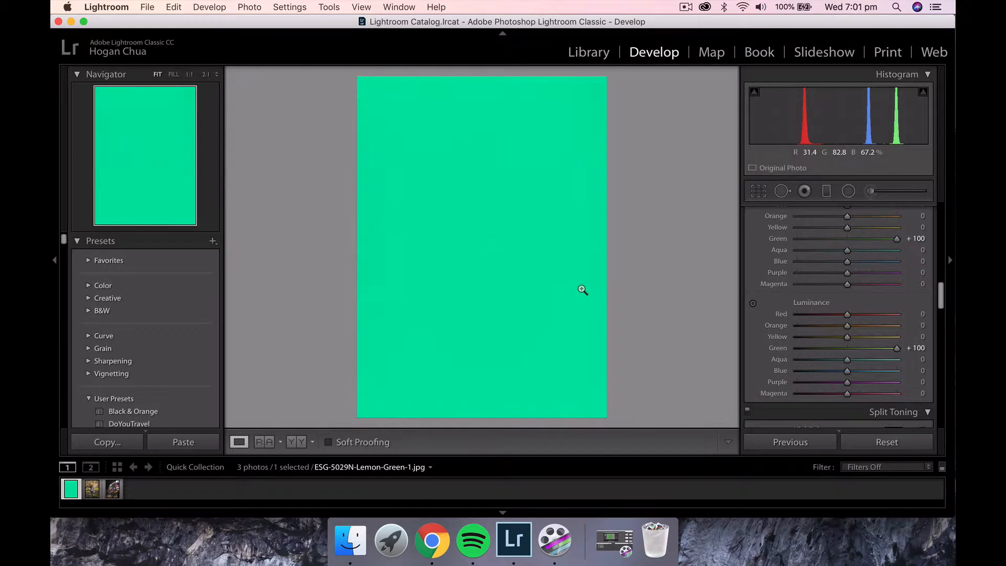
Review the Hue, Saturation and Luminance adjustments, and compare their HSL layout with the Color layout
{"action": "scroll", "coordinate": [820, 314], "scroll_direction": "up", "scroll_amount": 5}
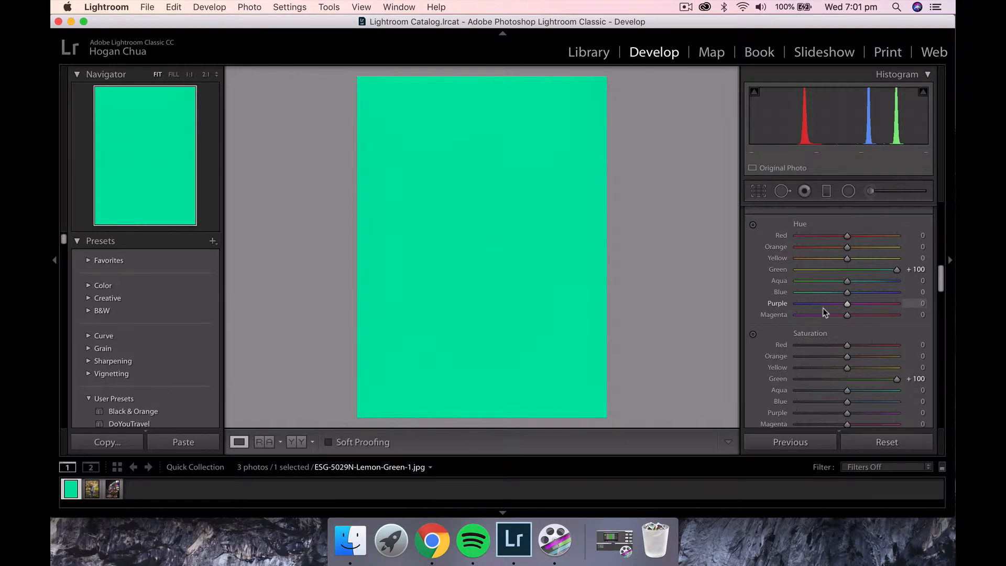
{"action": "scroll", "coordinate": [809, 359], "scroll_direction": "down", "scroll_amount": 4}
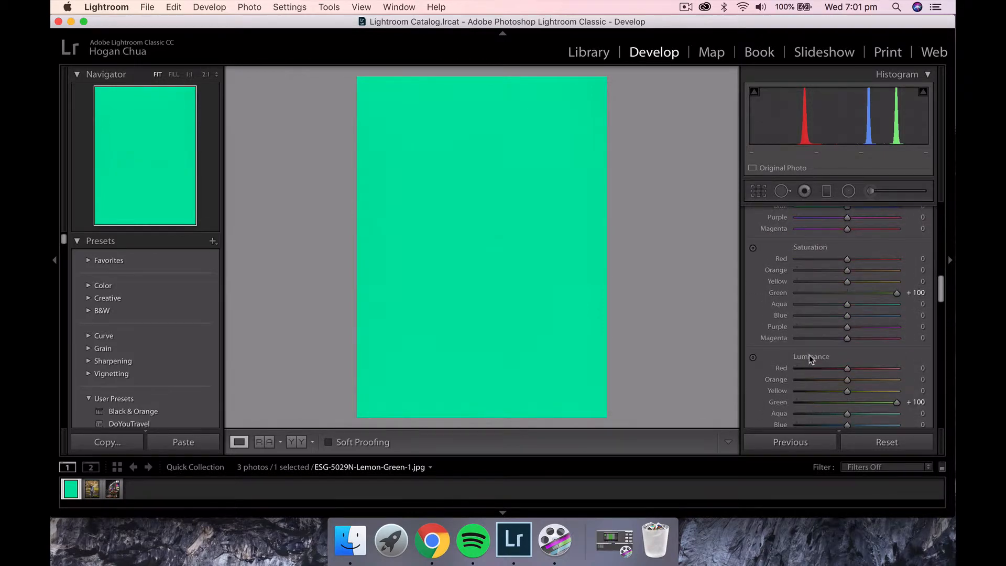
{"action": "scroll", "coordinate": [809, 357], "scroll_direction": "up", "scroll_amount": 5}
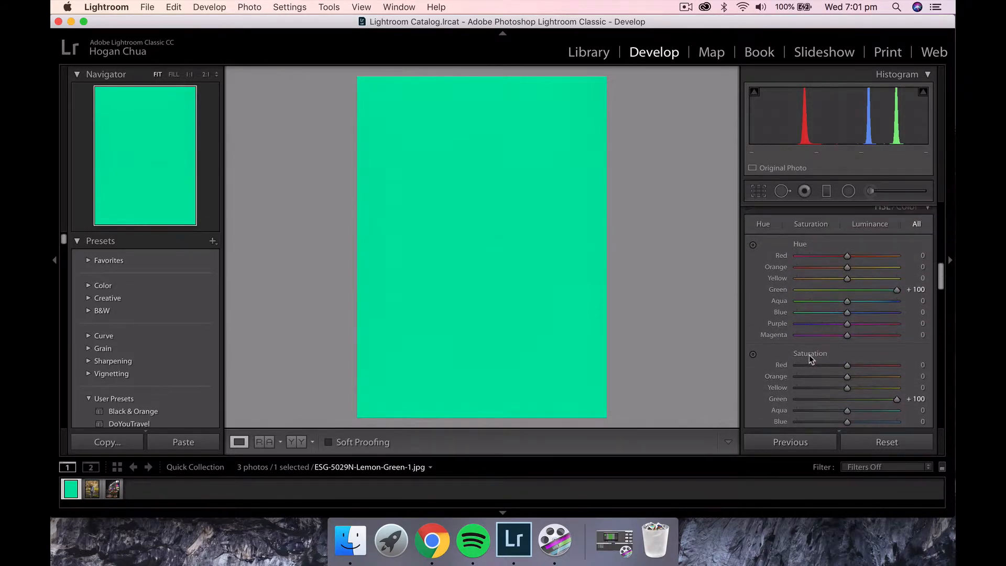
{"action": "scroll", "coordinate": [809, 354], "scroll_direction": "up", "scroll_amount": 1}
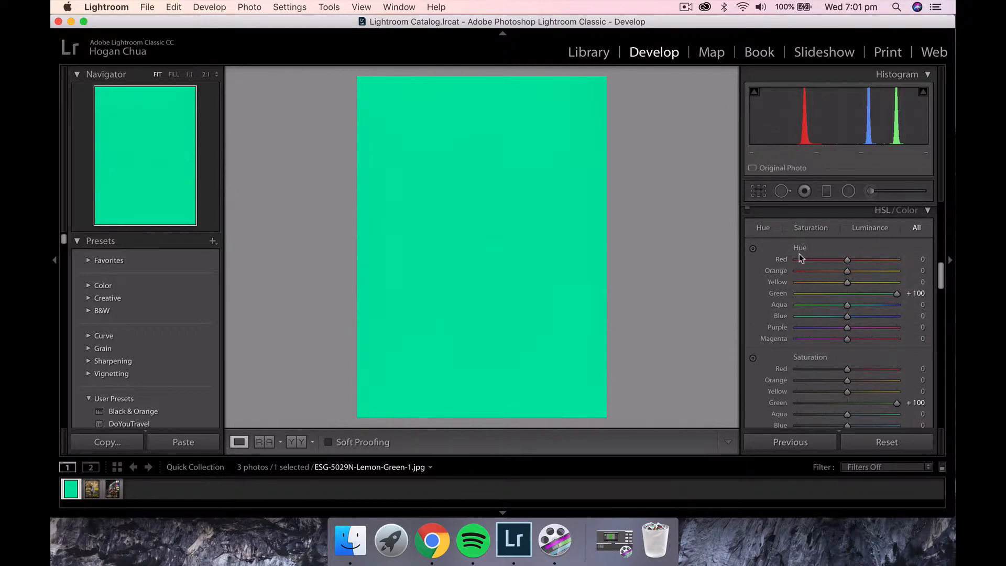
{"action": "scroll", "coordinate": [827, 354], "scroll_direction": "down", "scroll_amount": 3}
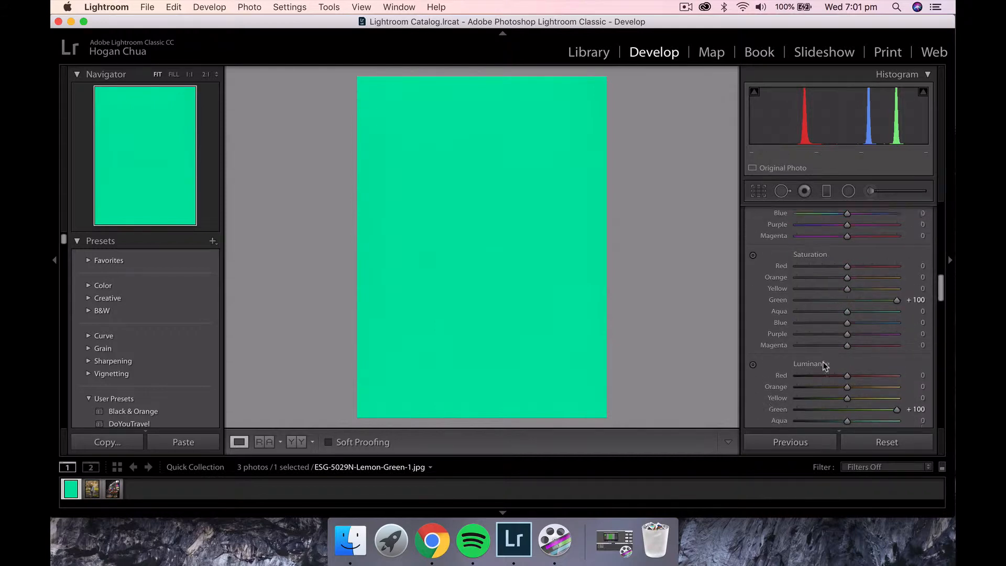
{"action": "scroll", "coordinate": [822, 365], "scroll_direction": "up", "scroll_amount": 5}
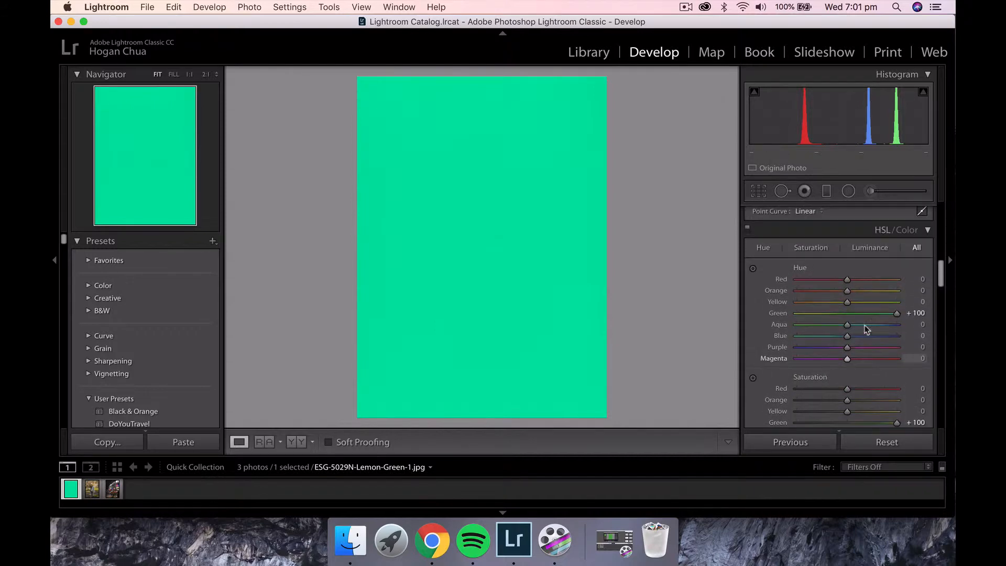
{"action": "left_click", "coordinate": [913, 231]}
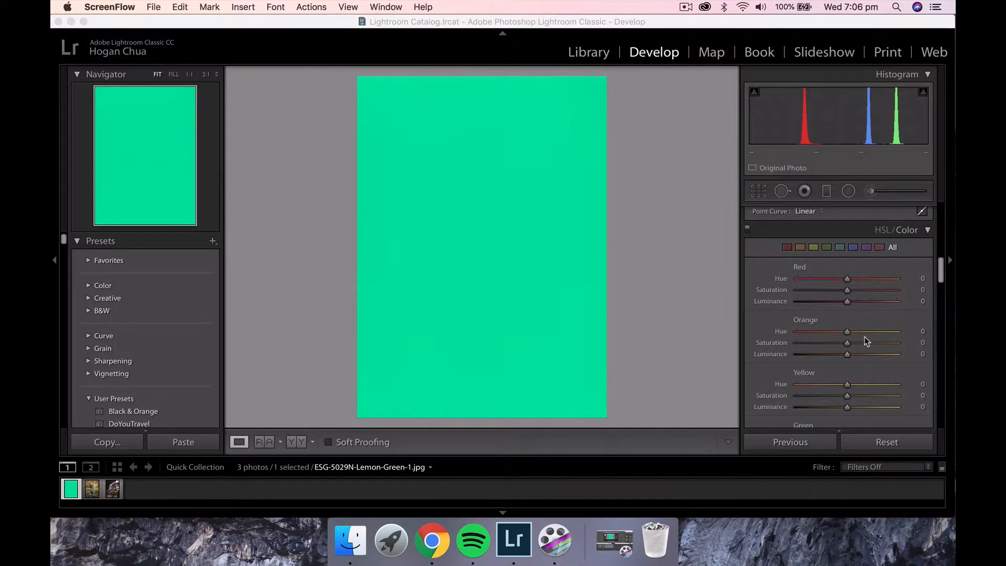
{"action": "left_click", "coordinate": [885, 231]}
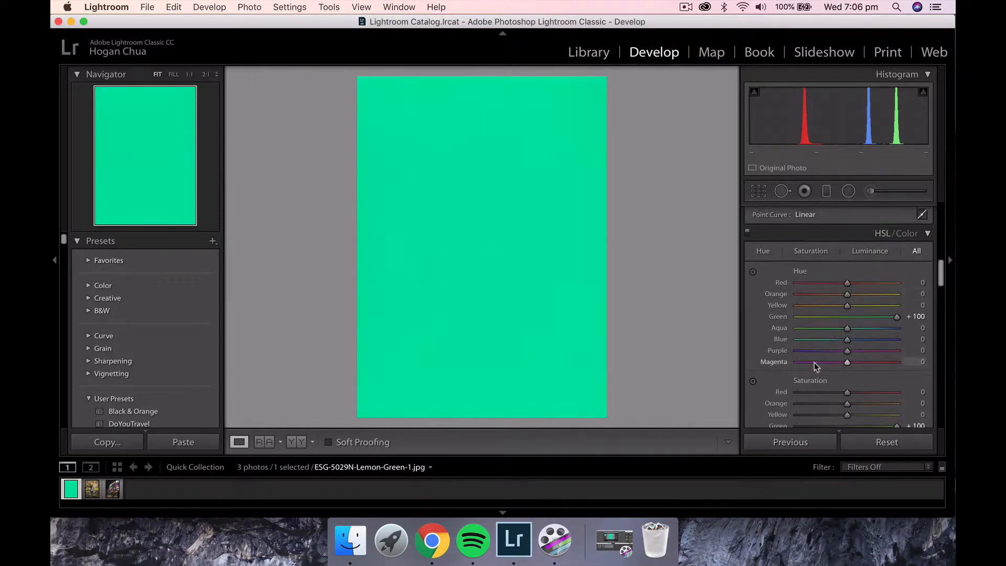
{"action": "scroll", "coordinate": [815, 365], "scroll_direction": "down", "scroll_amount": 1}
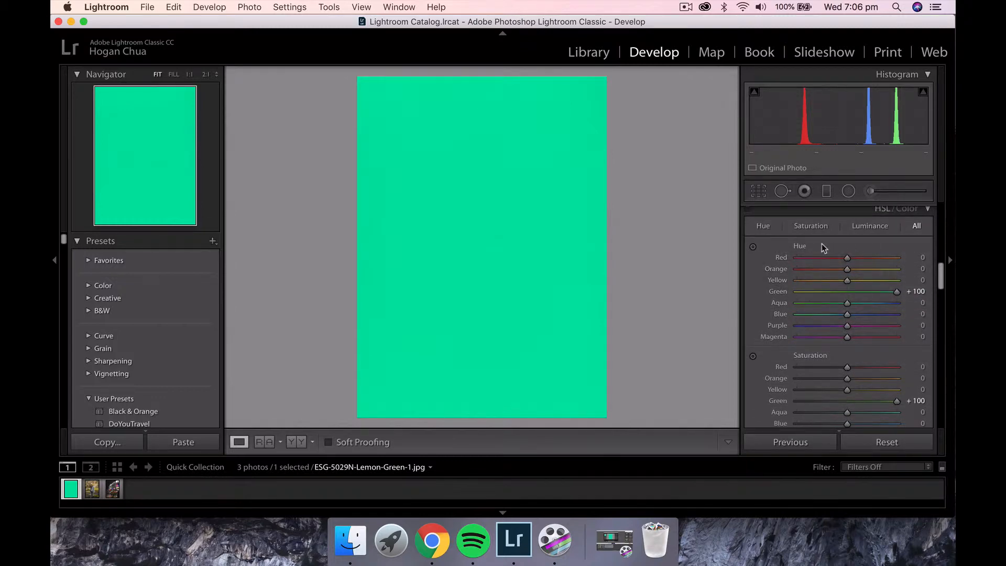
{"action": "scroll", "coordinate": [830, 377], "scroll_direction": "down", "scroll_amount": 3}
{"action": "scroll", "coordinate": [830, 342], "scroll_direction": "up", "scroll_amount": 2}
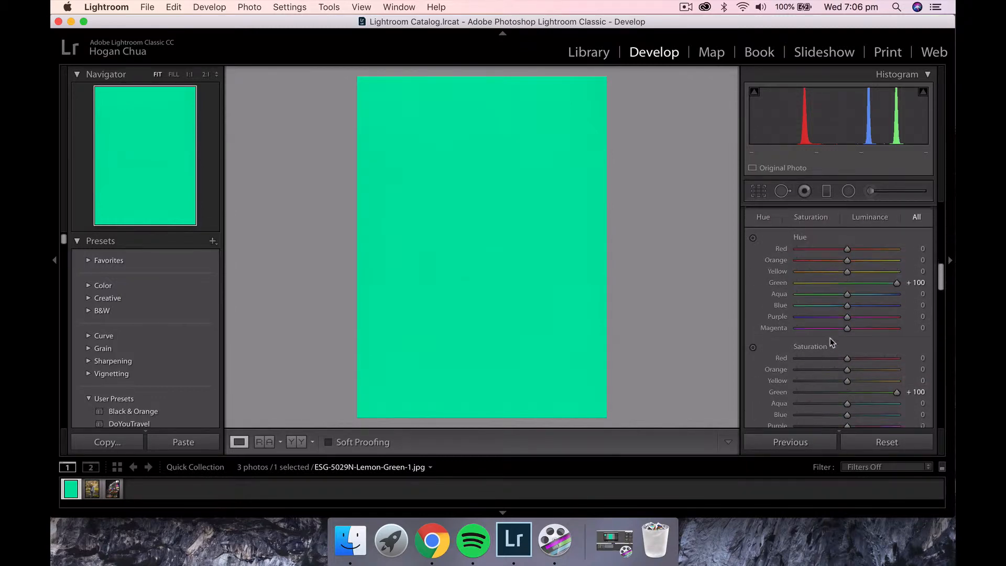
{"action": "scroll", "coordinate": [829, 337], "scroll_direction": "down", "scroll_amount": 1}
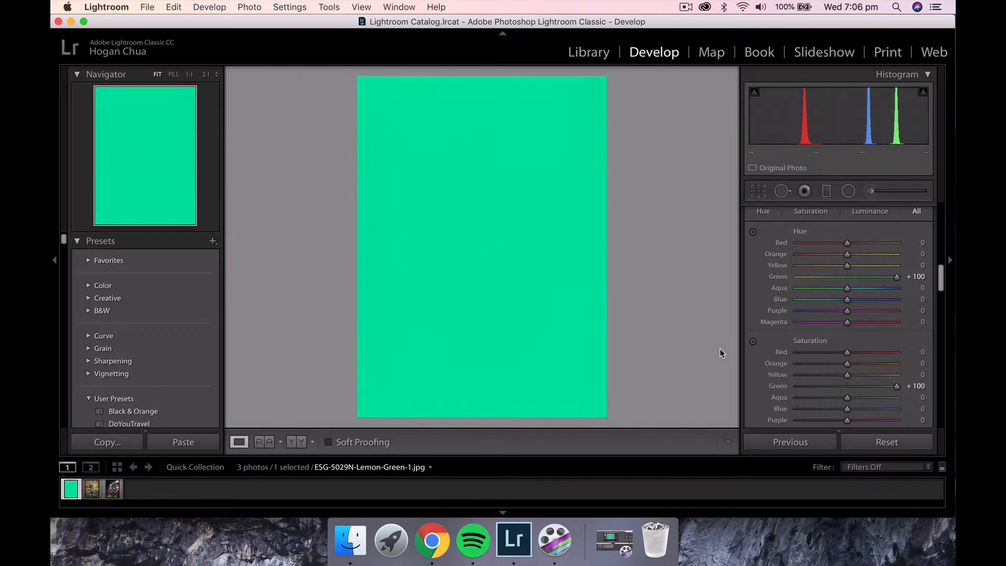
Open IMG_7373.jpg for editing, try its Highlights at +4, and set them back to −100
{"action": "left_click", "coordinate": [97, 491]}
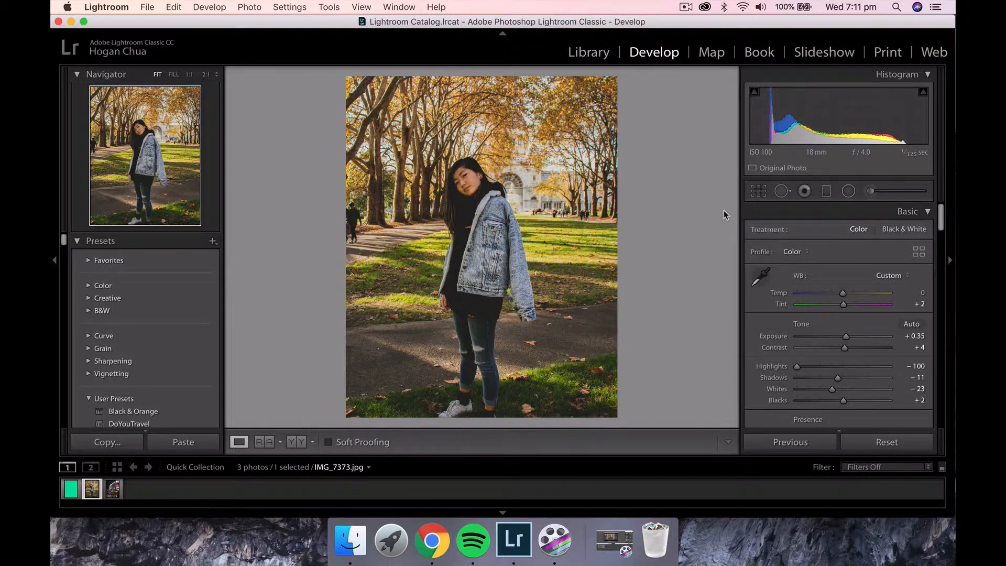
{"action": "left_click_drag", "start_coordinate": [796, 366], "coordinate": [844, 367]}
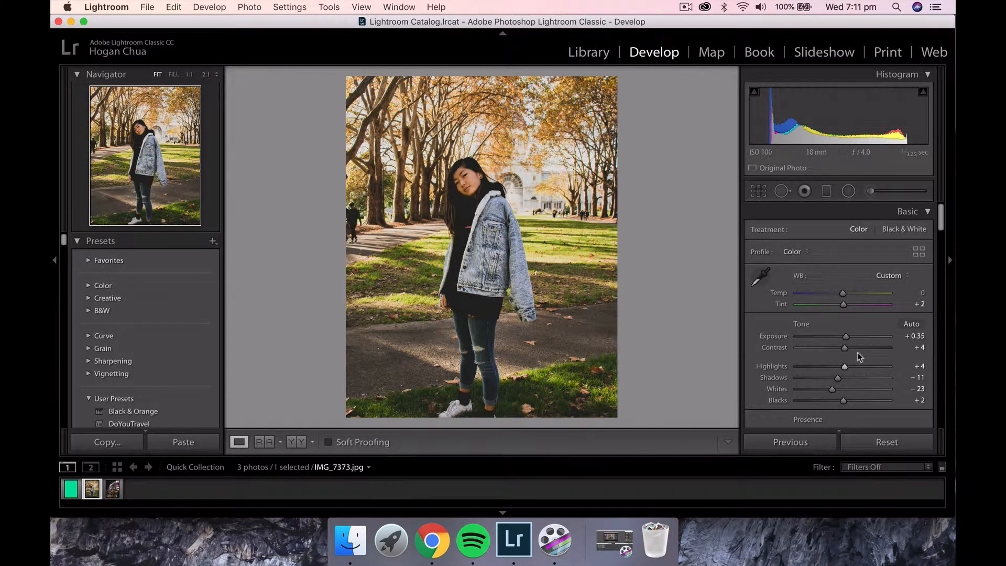
{"action": "left_click_drag", "start_coordinate": [845, 366], "coordinate": [784, 366]}
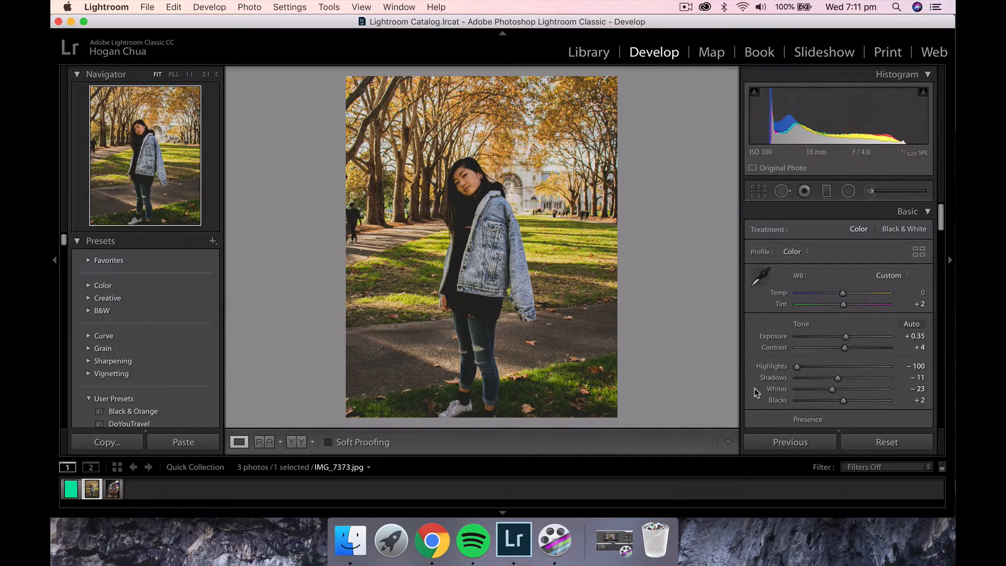
Examine the portrait's existing presence, tone curve, split toning, lens correction and grain settings
{"action": "scroll", "coordinate": [768, 402], "scroll_direction": "down", "scroll_amount": 1}
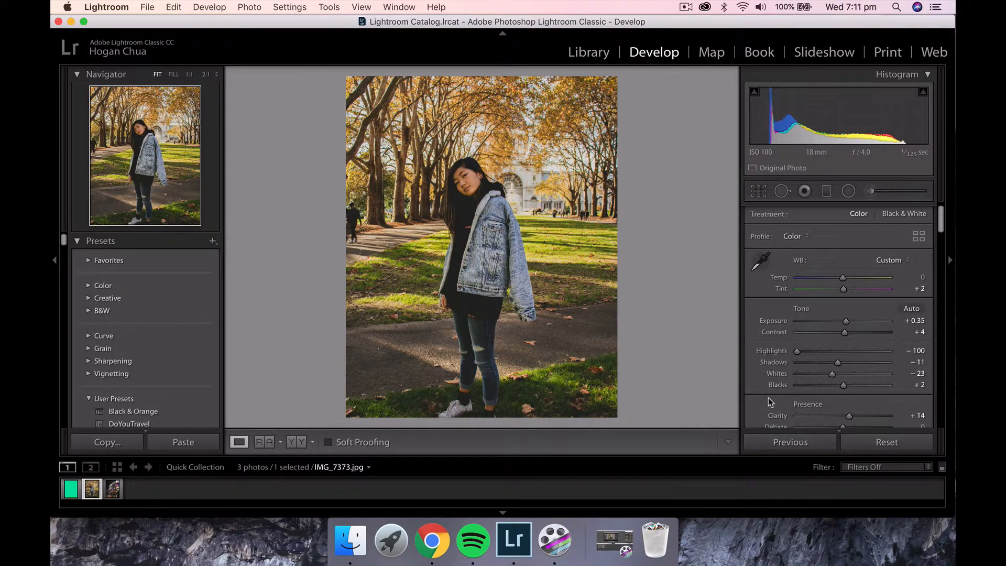
{"action": "scroll", "coordinate": [768, 397], "scroll_direction": "down", "scroll_amount": 6}
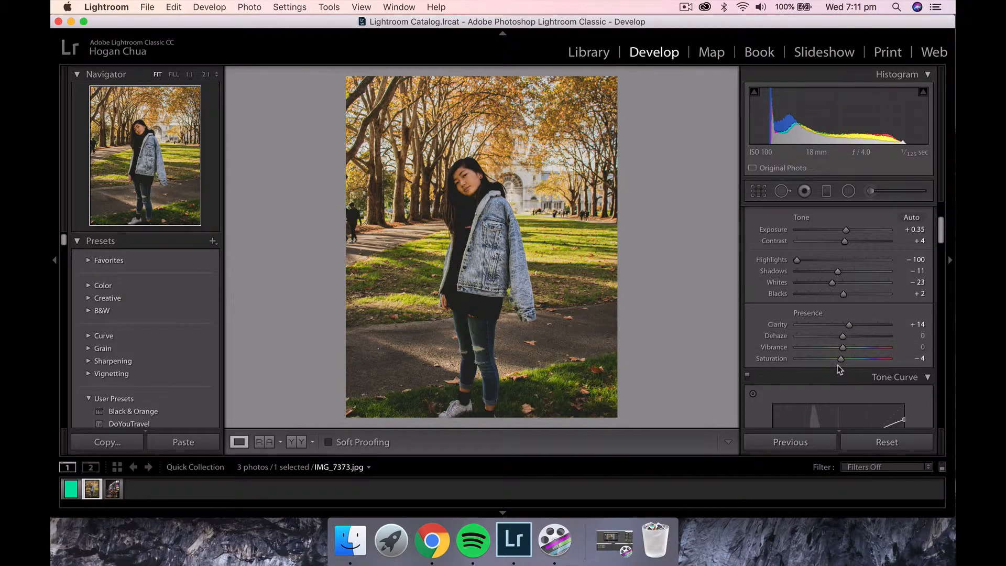
{"action": "scroll", "coordinate": [837, 361], "scroll_direction": "down", "scroll_amount": 10}
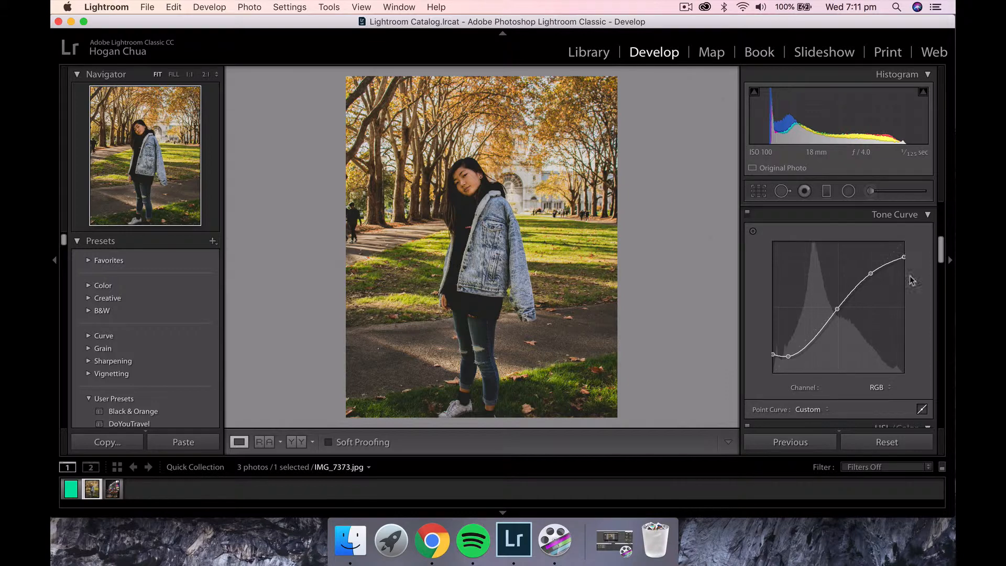
{"action": "scroll", "coordinate": [912, 285], "scroll_direction": "down", "scroll_amount": 10}
{"action": "scroll", "coordinate": [912, 285], "scroll_direction": "down", "scroll_amount": 4}
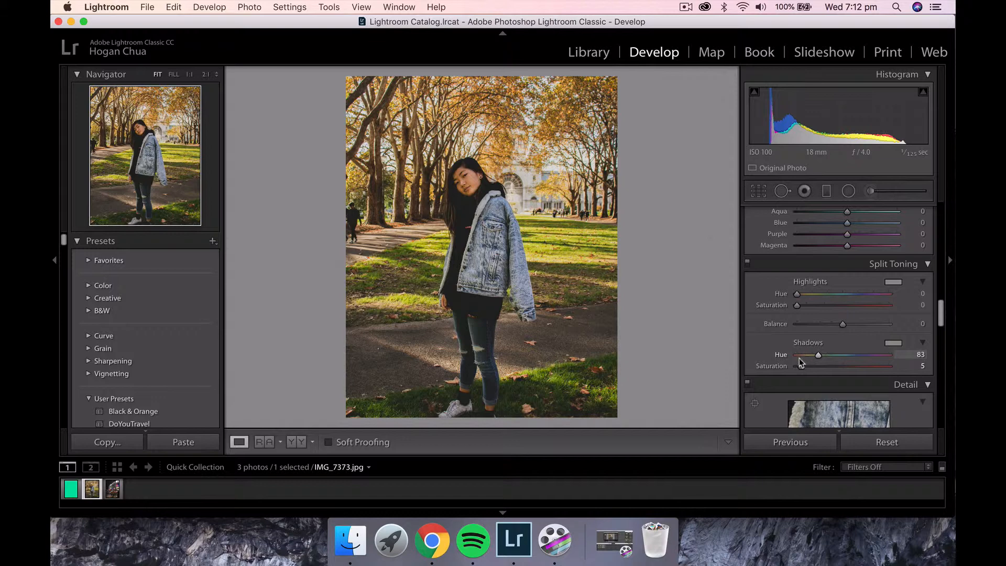
{"action": "scroll", "coordinate": [796, 357], "scroll_direction": "down", "scroll_amount": 10}
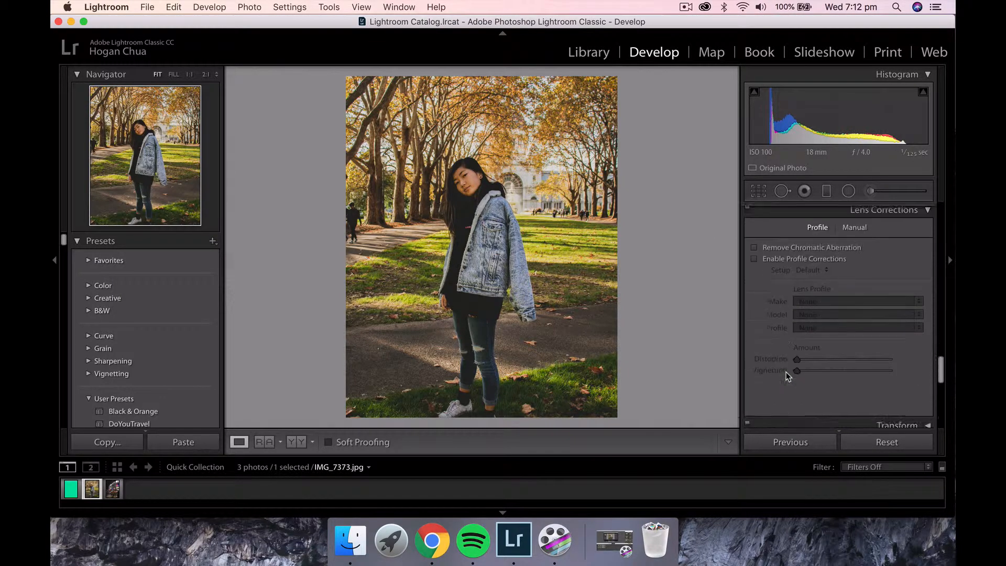
{"action": "scroll", "coordinate": [787, 373], "scroll_direction": "down", "scroll_amount": 8}
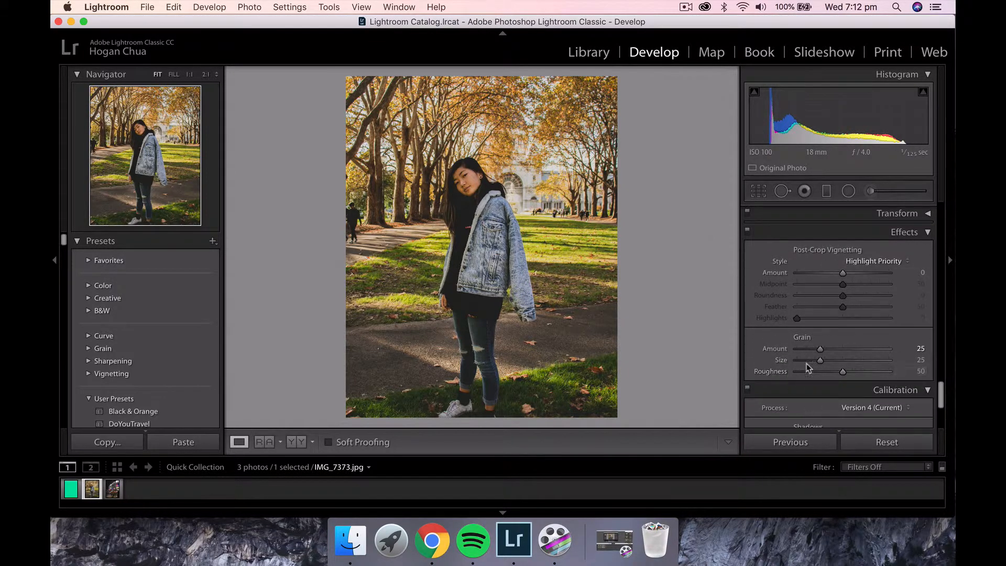
Examine the colours of the portrait's autumn leaves, grass and clothing up close before adjusting its HSL settings
{"action": "scroll", "coordinate": [831, 350], "scroll_direction": "up", "scroll_amount": 6}
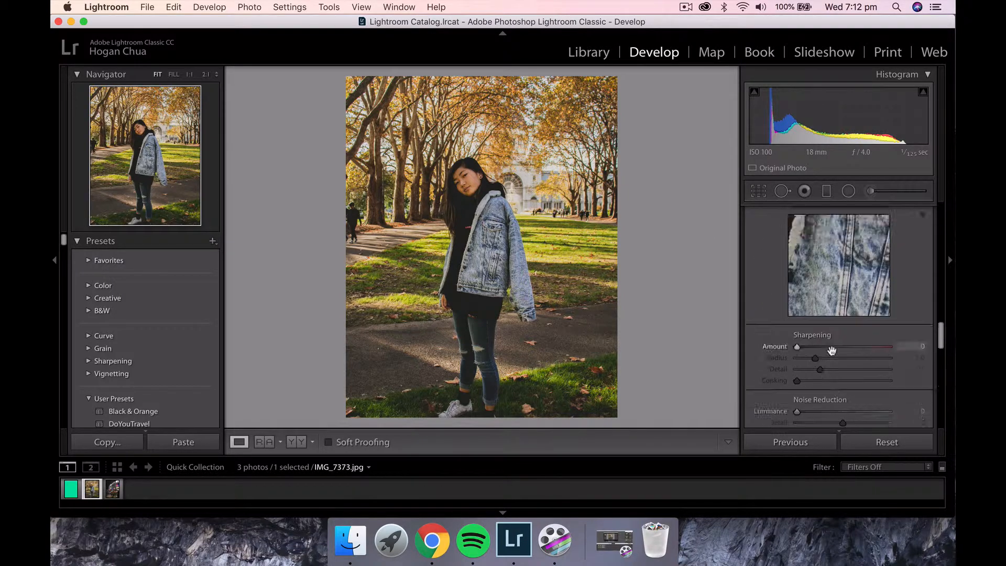
{"action": "scroll", "coordinate": [831, 350], "scroll_direction": "up", "scroll_amount": 5}
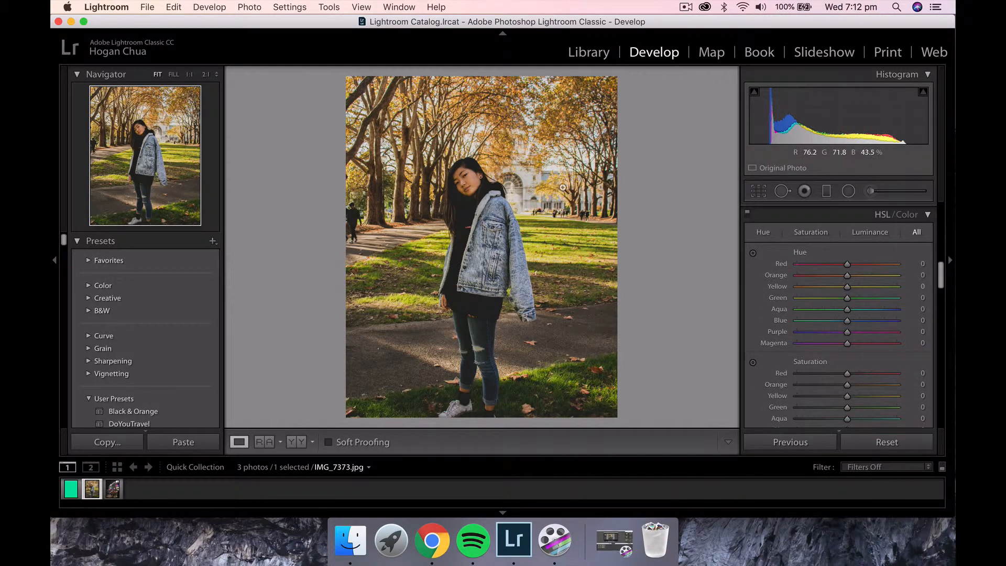
{"action": "left_click", "coordinate": [505, 105]}
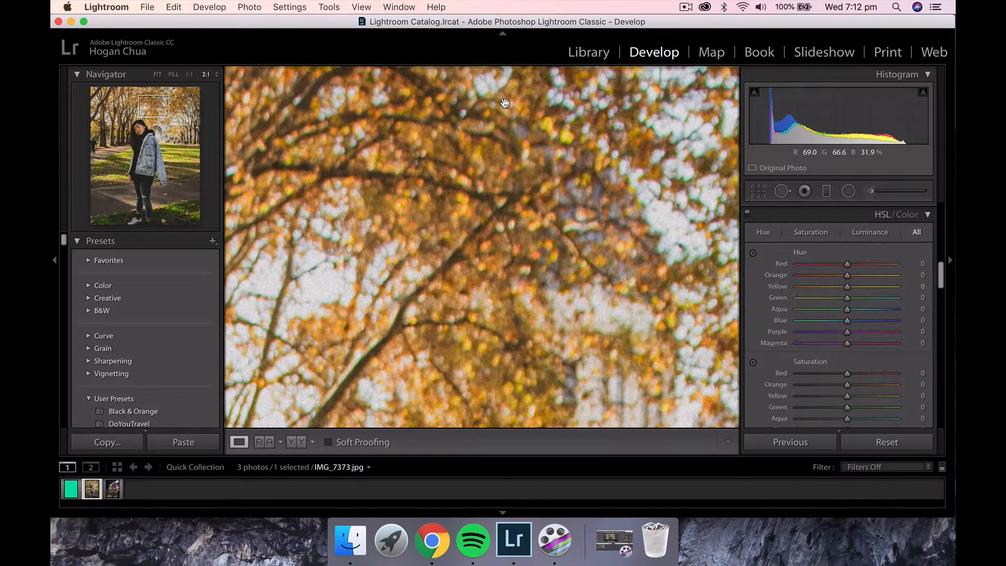
{"action": "left_click", "coordinate": [546, 187]}
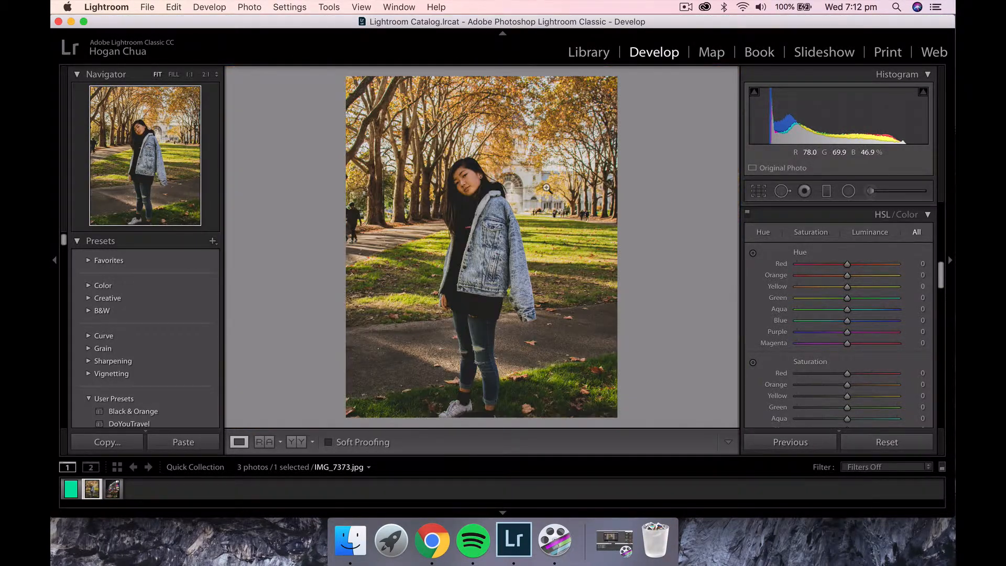
{"action": "left_click", "coordinate": [586, 261]}
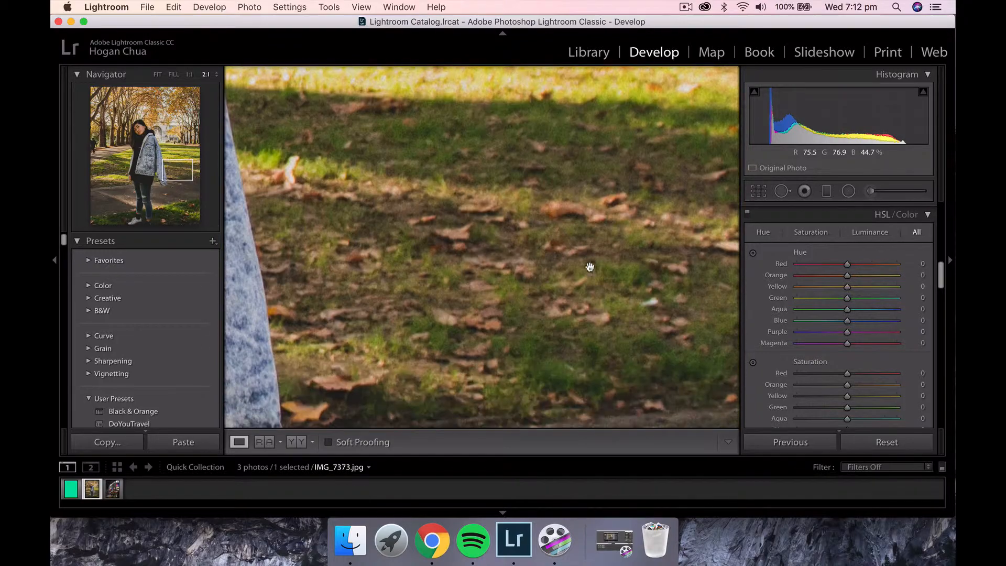
{"action": "left_click_drag", "start_coordinate": [649, 205], "coordinate": [600, 320]}
{"action": "left_click", "coordinate": [602, 156]}
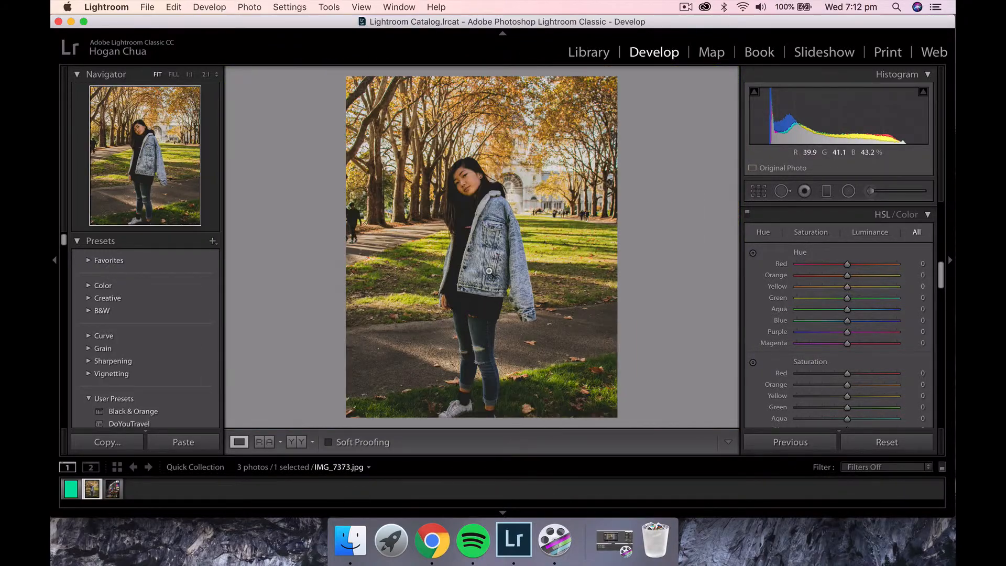
{"action": "left_click", "coordinate": [488, 271]}
{"action": "scroll", "coordinate": [488, 271], "scroll_direction": "down", "scroll_amount": 10}
{"action": "scroll", "coordinate": [488, 271], "scroll_direction": "up", "scroll_amount": 4}
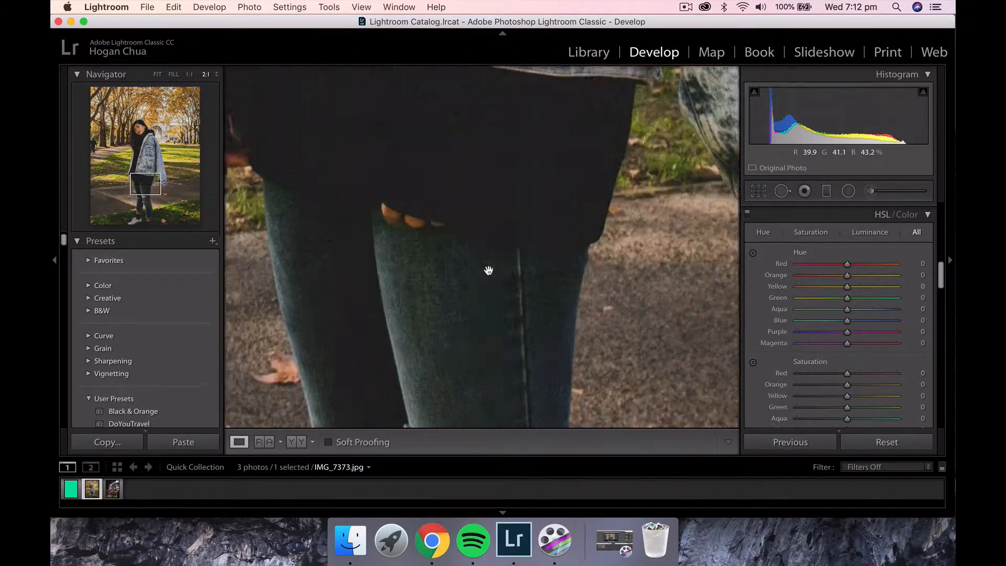
{"action": "scroll", "coordinate": [488, 270], "scroll_direction": "up", "scroll_amount": 8}
{"action": "left_click", "coordinate": [567, 122]}
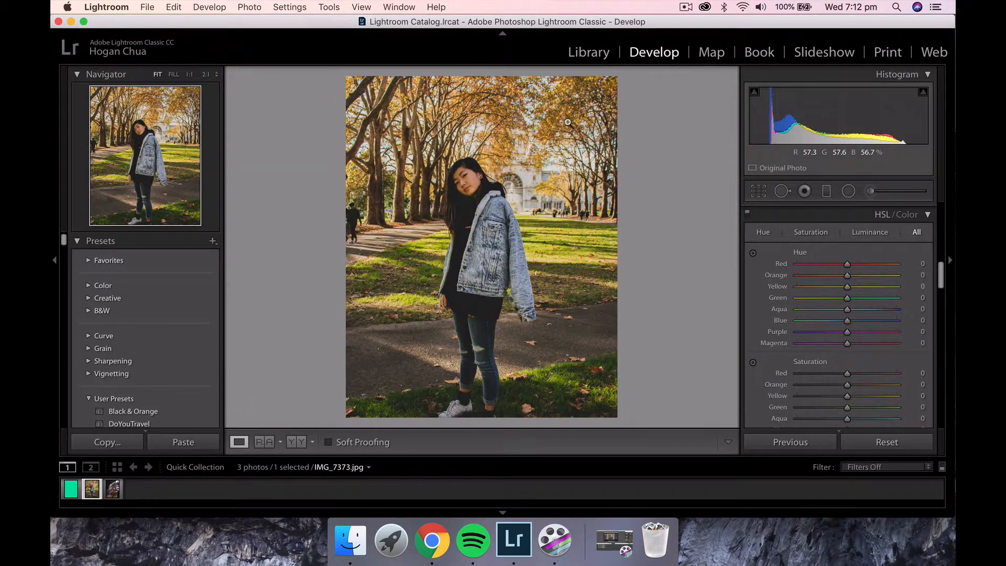
Set the portrait's Yellow hue to −61 and its Green hue to −42, checking the effect on the leaves
{"action": "left_click", "coordinate": [491, 125]}
{"action": "scroll", "coordinate": [522, 158], "scroll_direction": "up", "scroll_amount": 3}
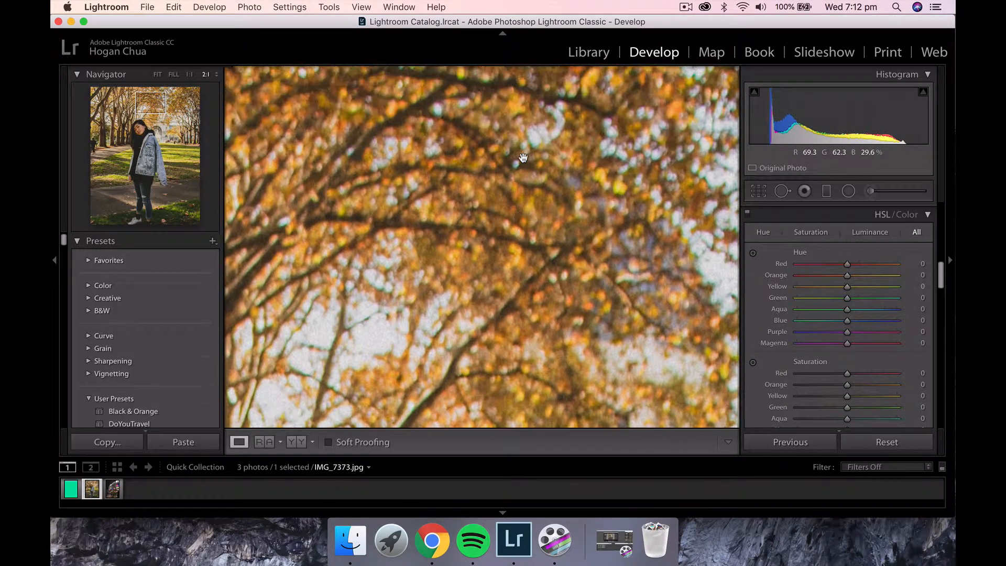
{"action": "left_click_drag", "start_coordinate": [570, 276], "coordinate": [667, 329]}
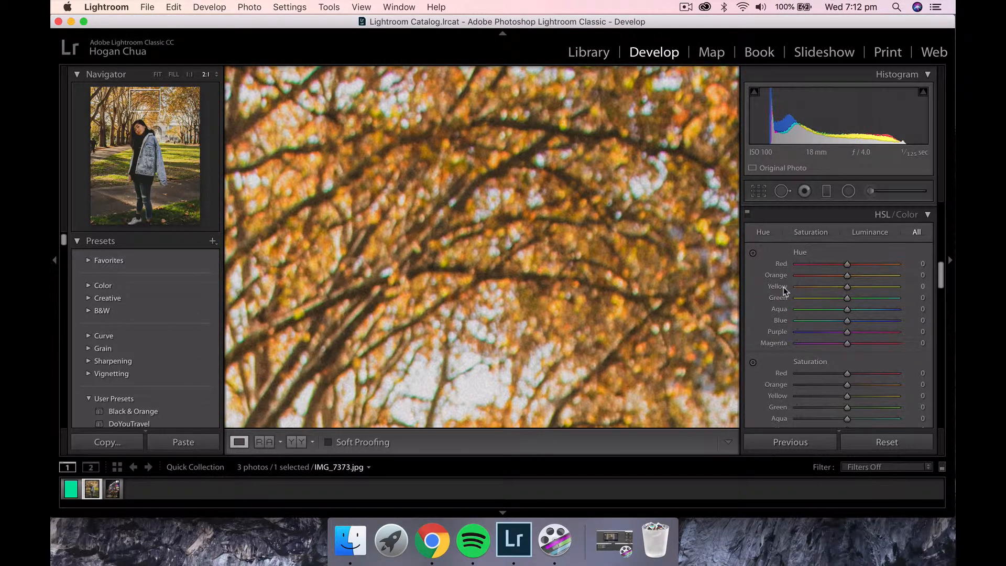
{"action": "left_click_drag", "start_coordinate": [846, 287], "coordinate": [813, 291]}
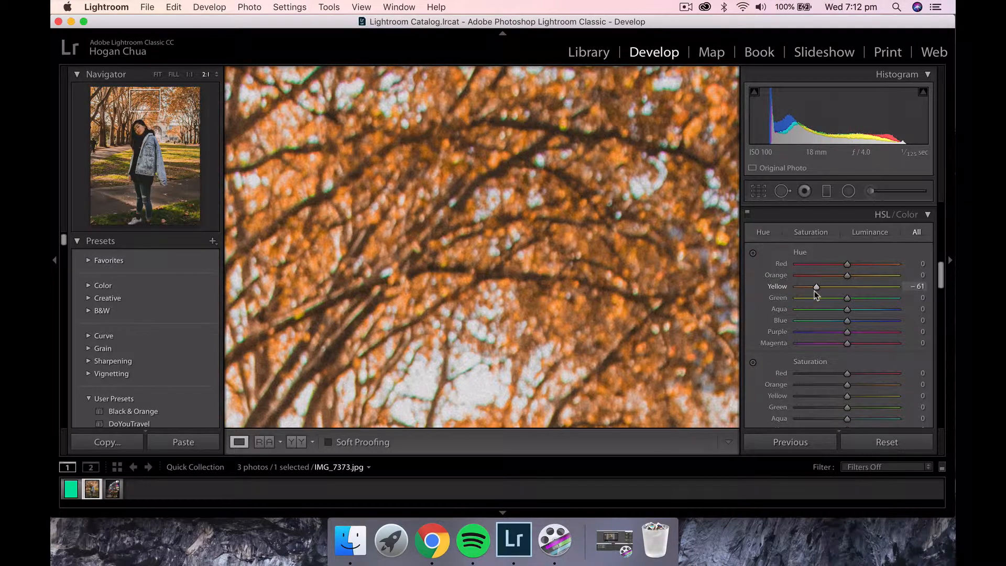
{"action": "left_click", "coordinate": [523, 287]}
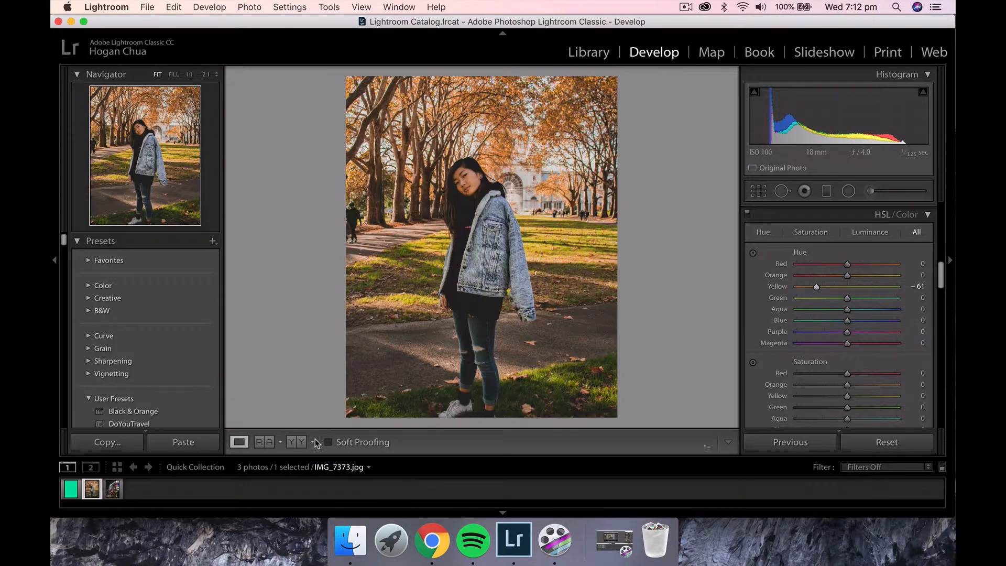
{"action": "left_click", "coordinate": [297, 442]}
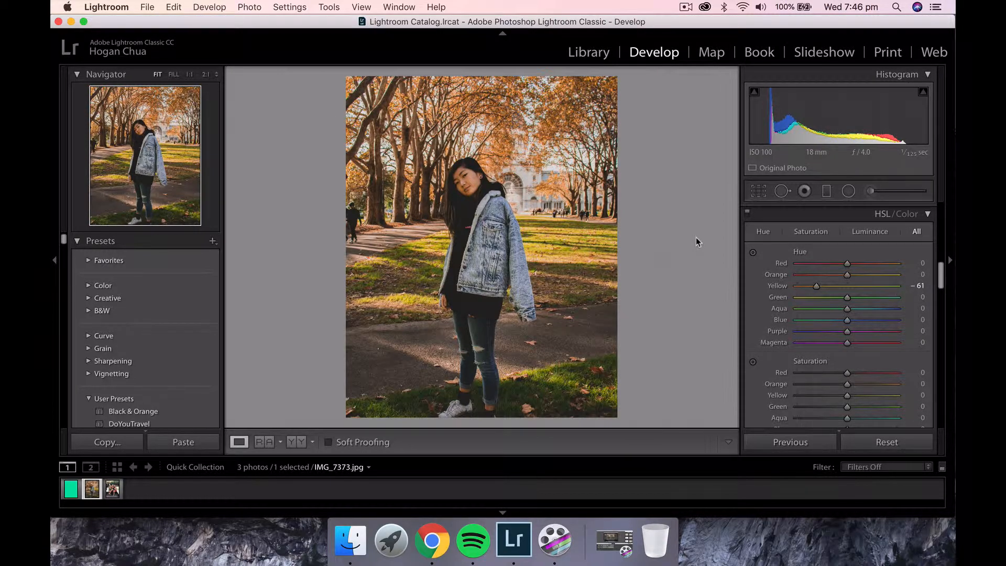
{"action": "mouse_move", "coordinate": [843, 302]}
{"action": "left_mouse_down"}
{"action": "mouse_move", "coordinate": [820, 301]}
{"action": "mouse_move", "coordinate": [826, 306]}
{"action": "left_mouse_up"}
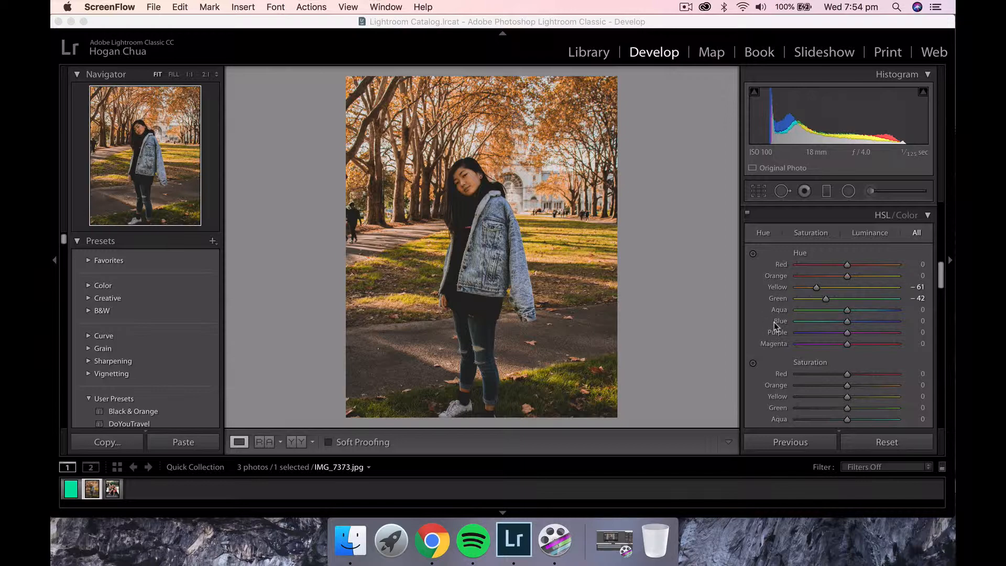
Set the Blue hue to +35 while checking the denim jacket up close
{"action": "left_click", "coordinate": [494, 249]}
{"action": "double_click", "coordinate": [493, 247]}
{"action": "left_click", "coordinate": [494, 247]}
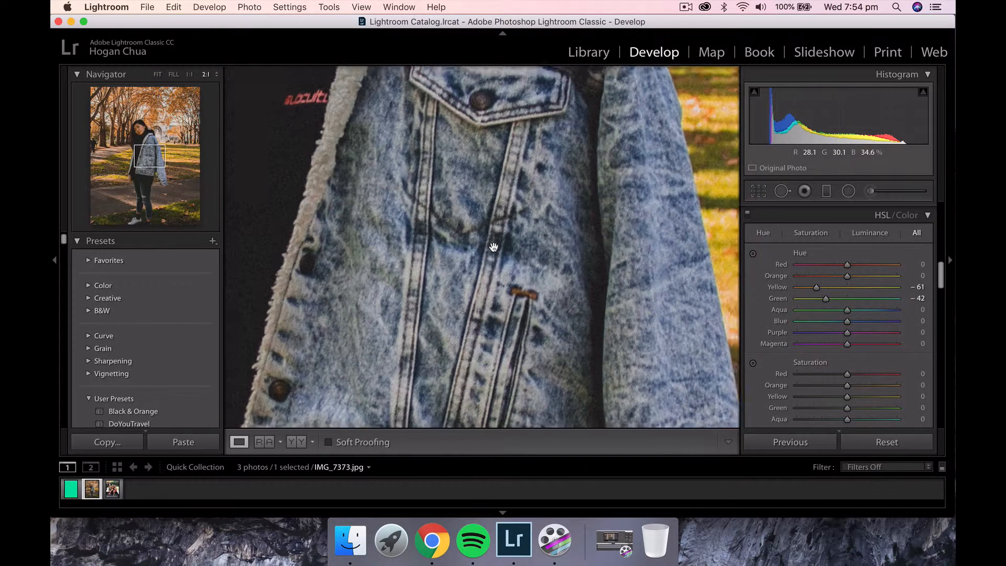
{"action": "left_click_drag", "start_coordinate": [493, 247], "coordinate": [492, 293]}
{"action": "left_click", "coordinate": [847, 321]}
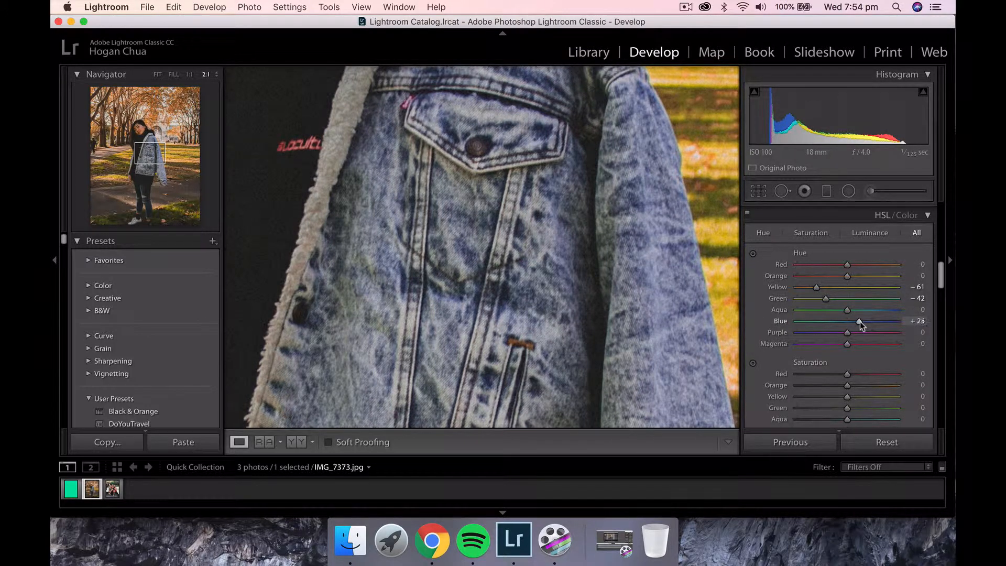
{"action": "left_click_drag", "start_coordinate": [859, 321], "coordinate": [860, 322]}
{"action": "left_click", "coordinate": [670, 291]}
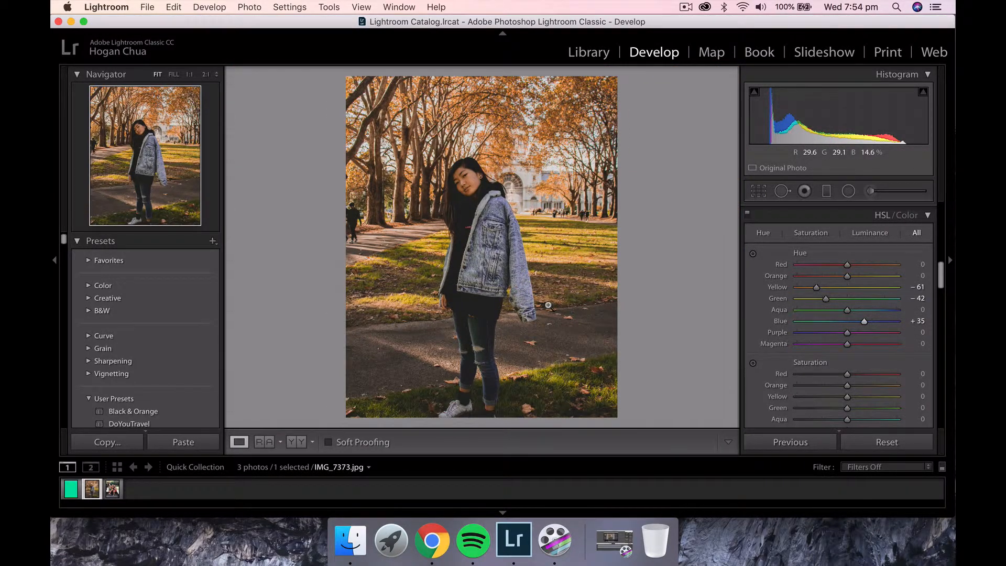
Set the Green saturation to −100 and compare the portrait before and after the adjustments
{"action": "scroll", "coordinate": [762, 387], "scroll_direction": "down", "scroll_amount": 3}
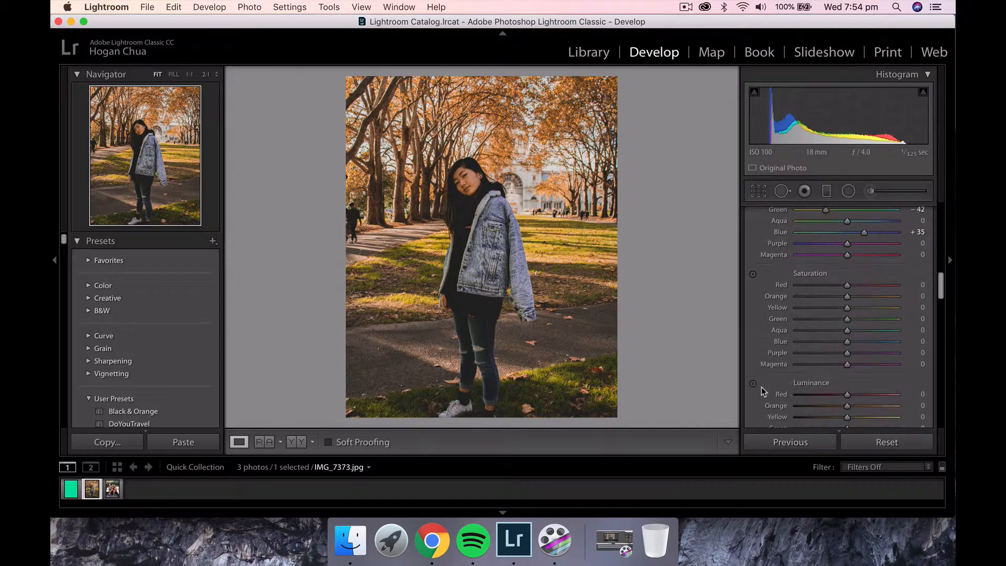
{"action": "scroll", "coordinate": [761, 387], "scroll_direction": "down", "scroll_amount": 2}
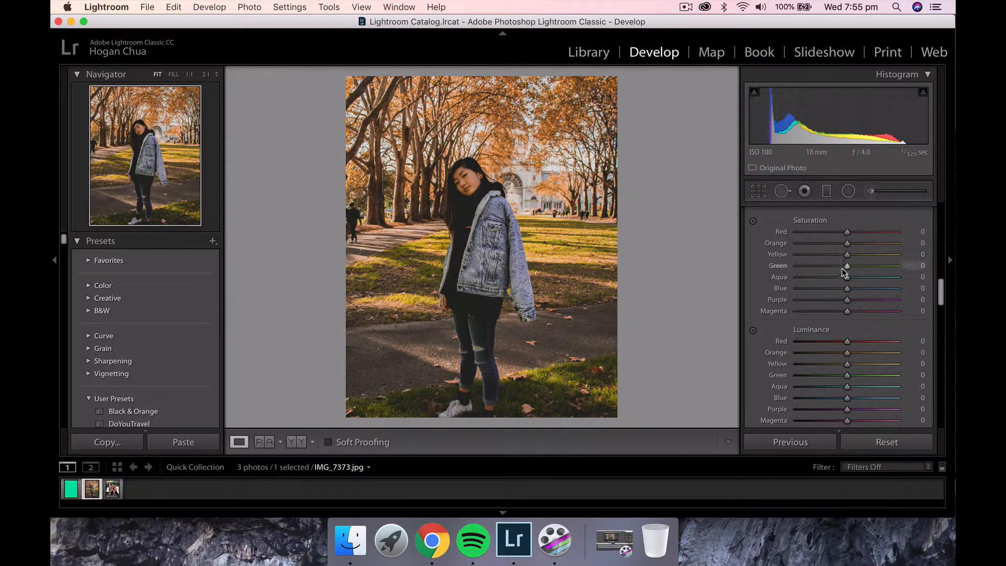
{"action": "left_click_drag", "start_coordinate": [841, 268], "coordinate": [786, 269]}
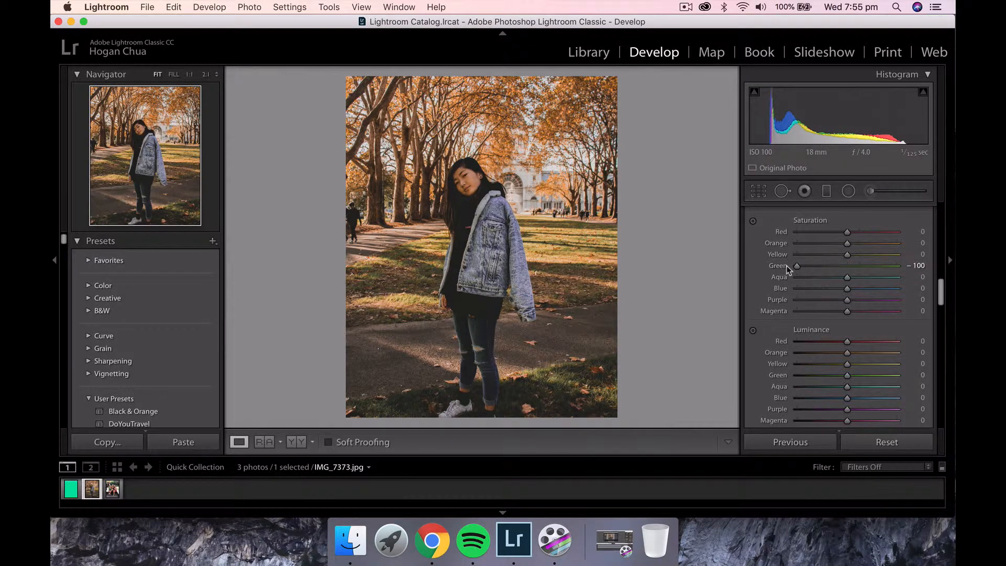
{"action": "left_click", "coordinate": [580, 396]}
{"action": "left_click", "coordinate": [498, 296]}
{"action": "left_click", "coordinate": [296, 442]}
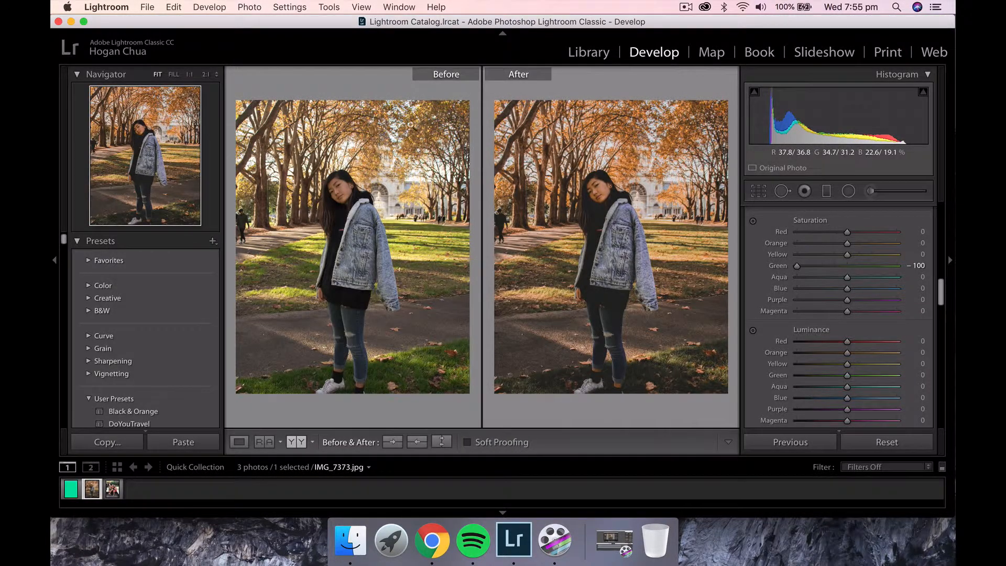
{"action": "key", "text": "y"}
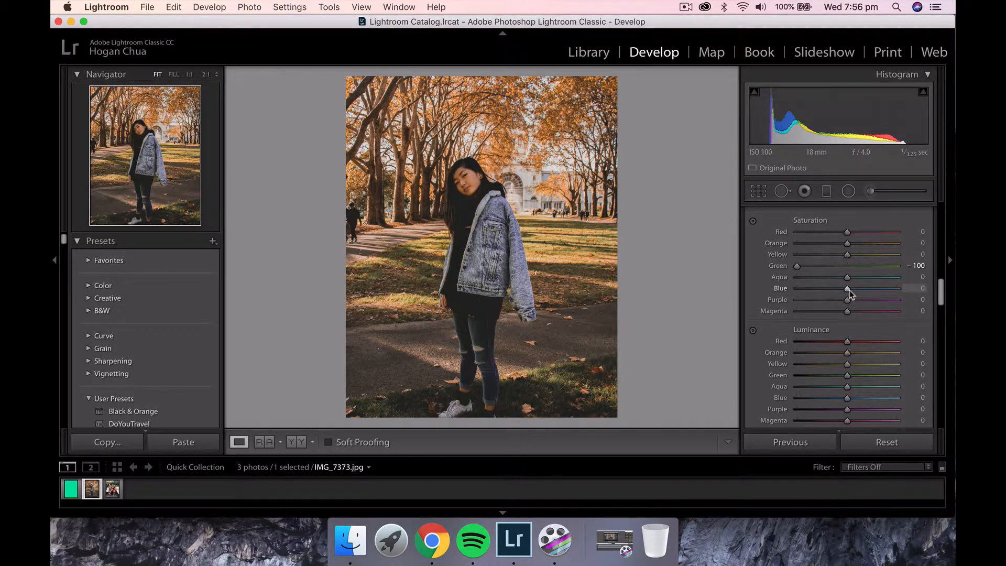
Set the Blue saturation to +33 and the Green luminance to −66, checking the jacket and grass up close
{"action": "left_click_drag", "start_coordinate": [849, 290], "coordinate": [864, 291]}
{"action": "scroll", "coordinate": [866, 320], "scroll_direction": "down", "scroll_amount": 3}
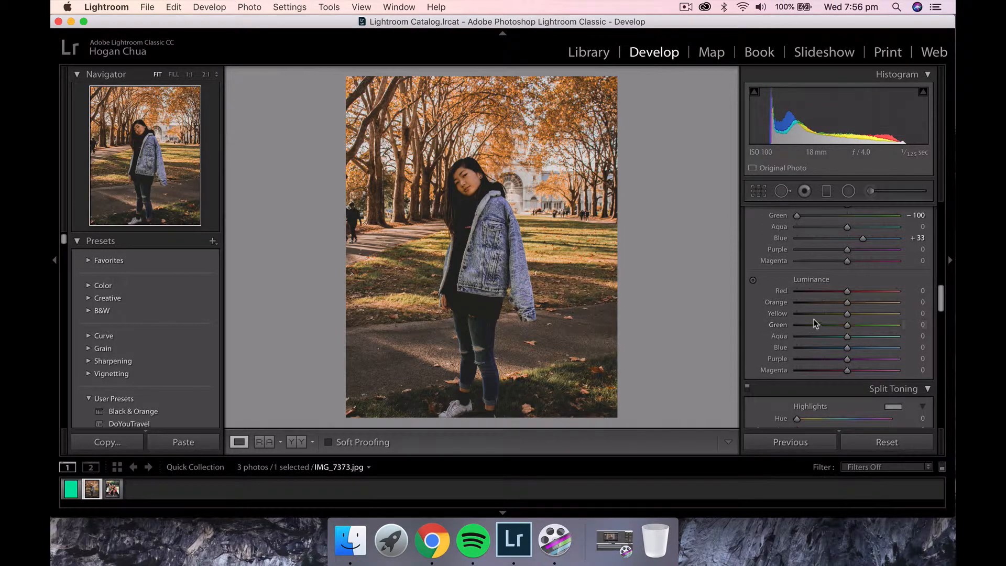
{"action": "left_click", "coordinate": [539, 245]}
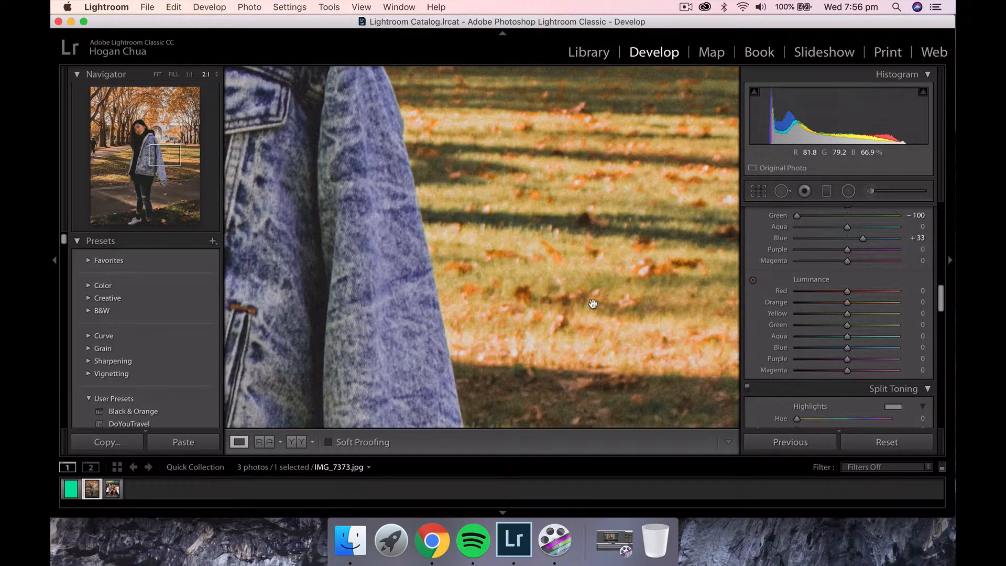
{"action": "scroll", "coordinate": [593, 304], "scroll_direction": "down", "scroll_amount": 4}
{"action": "scroll", "coordinate": [593, 303], "scroll_direction": "right", "scroll_amount": 3}
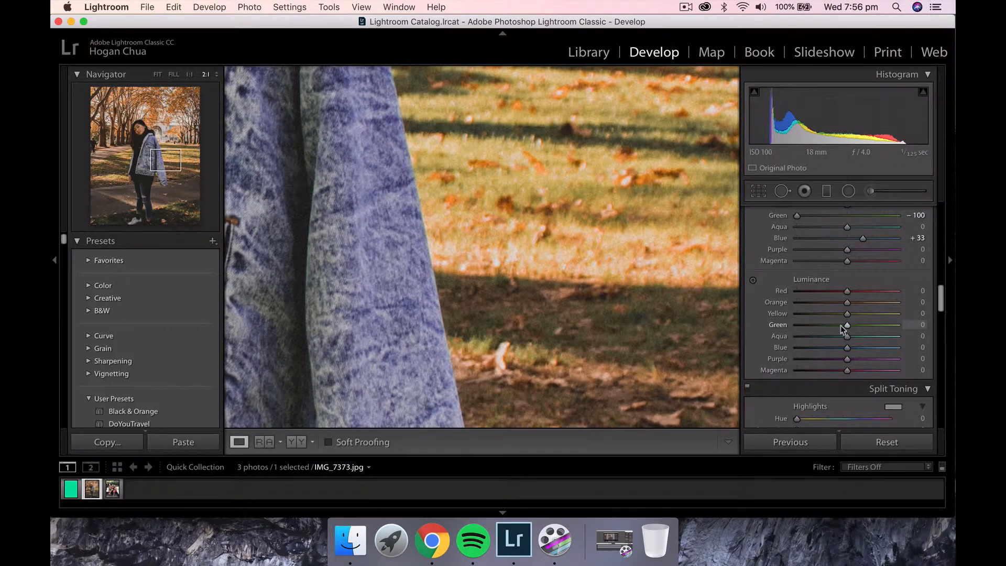
{"action": "left_click_drag", "start_coordinate": [840, 325], "coordinate": [813, 325]}
{"action": "left_click", "coordinate": [608, 283]}
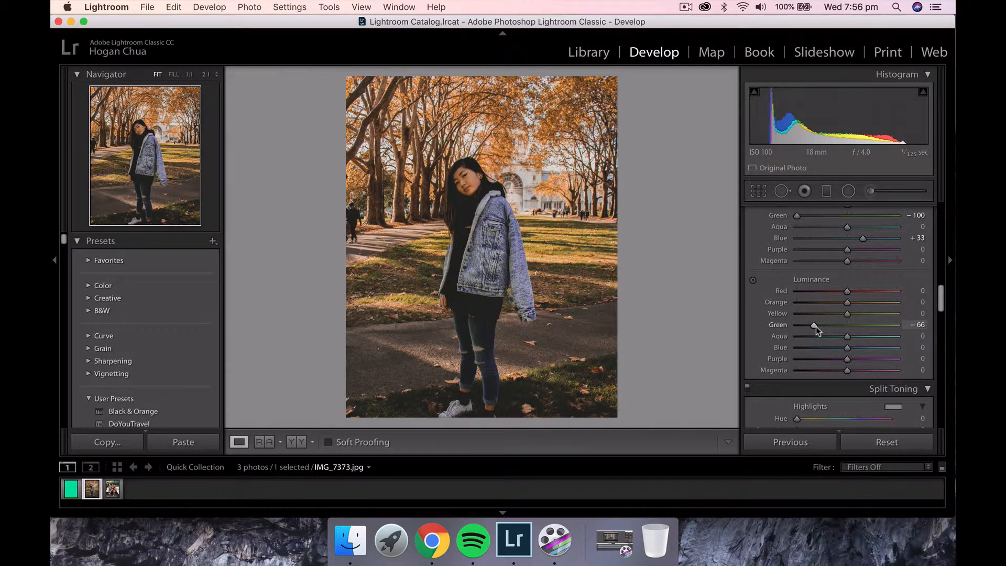
Inspect the denim jacket up close and set the Blue luminance to −40
{"action": "left_click", "coordinate": [494, 267]}
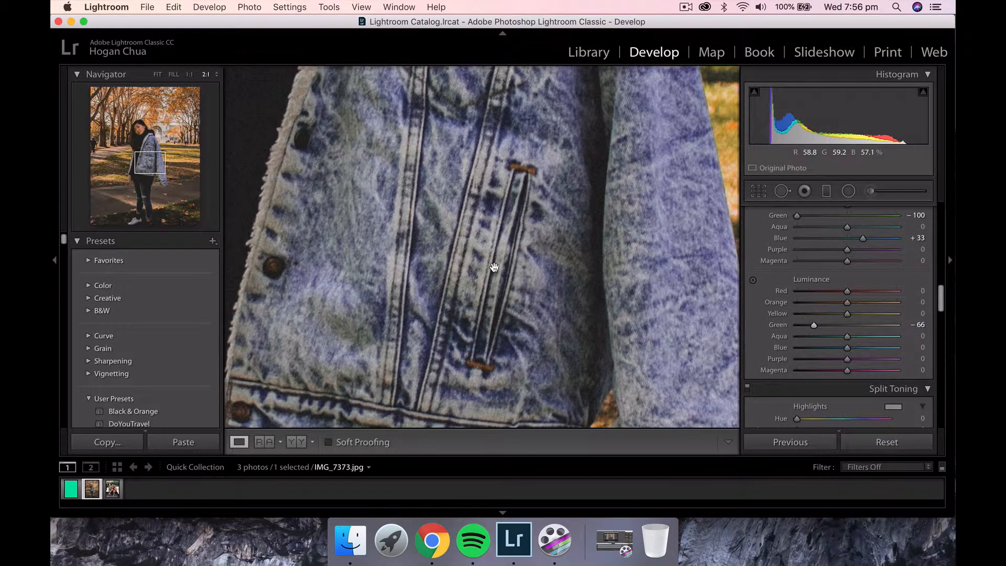
{"action": "scroll", "coordinate": [494, 268], "scroll_direction": "up", "scroll_amount": 5}
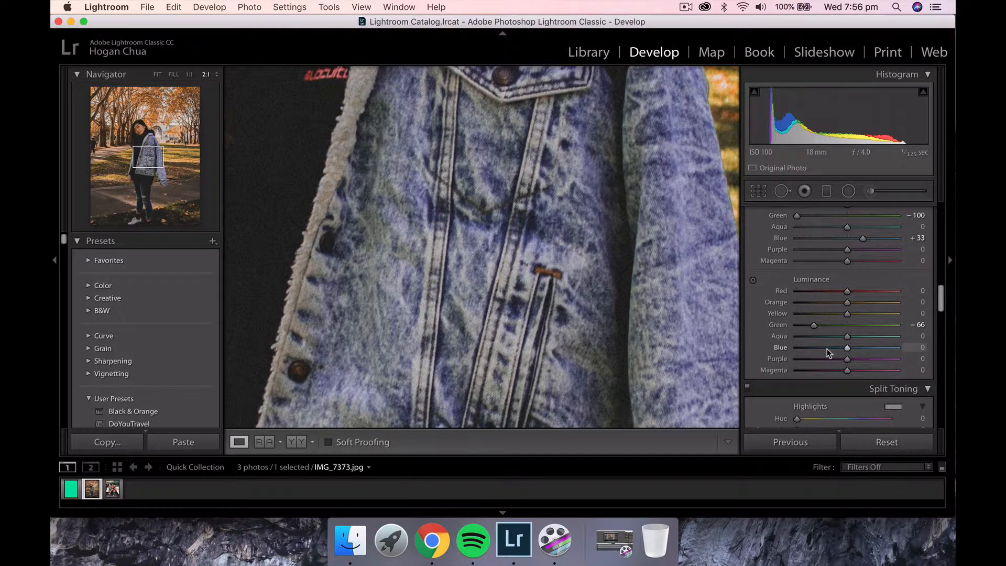
{"action": "key", "text": "z"}
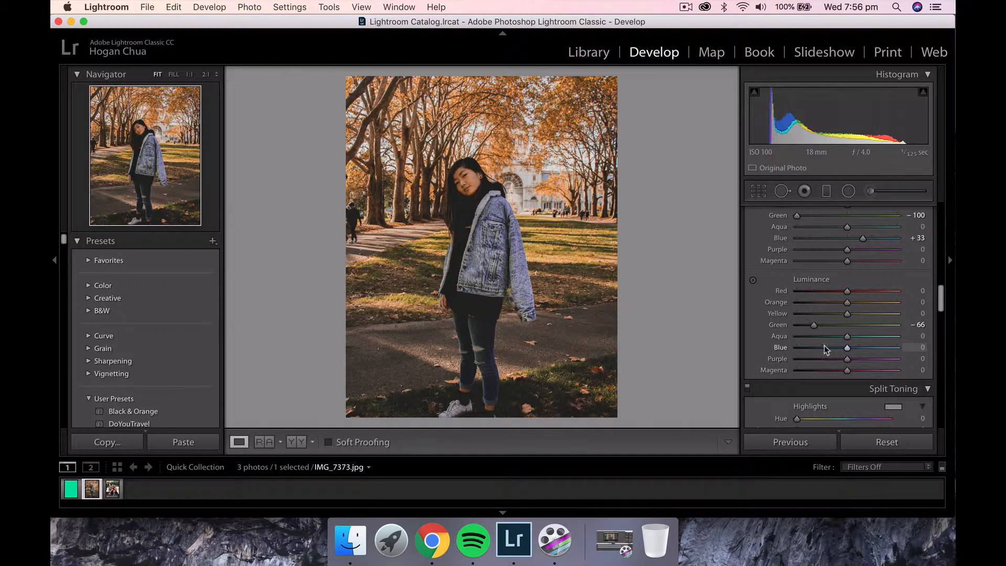
{"action": "left_click", "coordinate": [825, 348]}
{"action": "mouse_move", "coordinate": [818, 347]}
{"action": "left_mouse_down"}
{"action": "mouse_move", "coordinate": [849, 348]}
{"action": "mouse_move", "coordinate": [818, 353]}
{"action": "mouse_move", "coordinate": [826, 351]}
{"action": "left_mouse_up"}
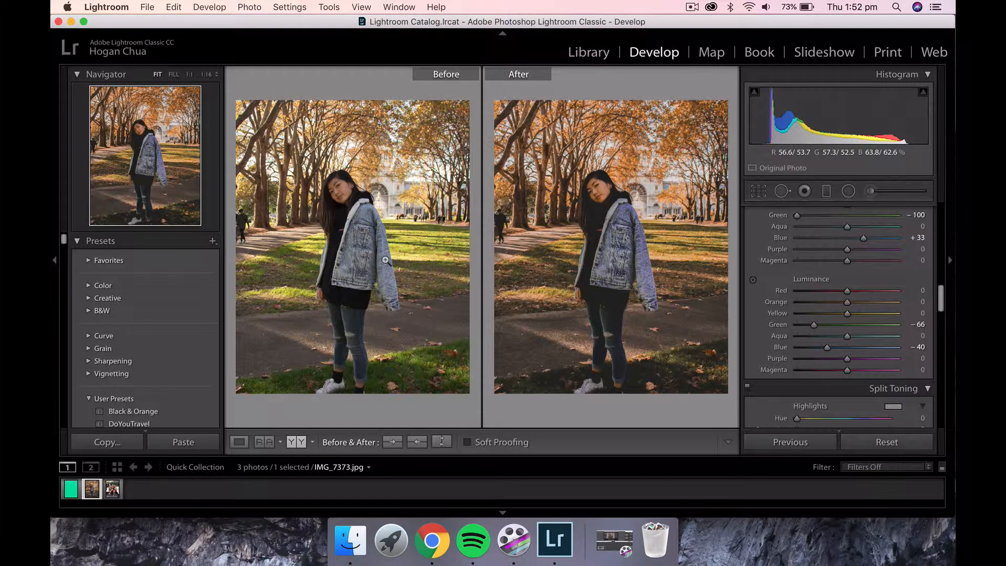
Compare the leaves, grass and denim jacket up close in the side-by-side before and after view
{"action": "left_click", "coordinate": [388, 145]}
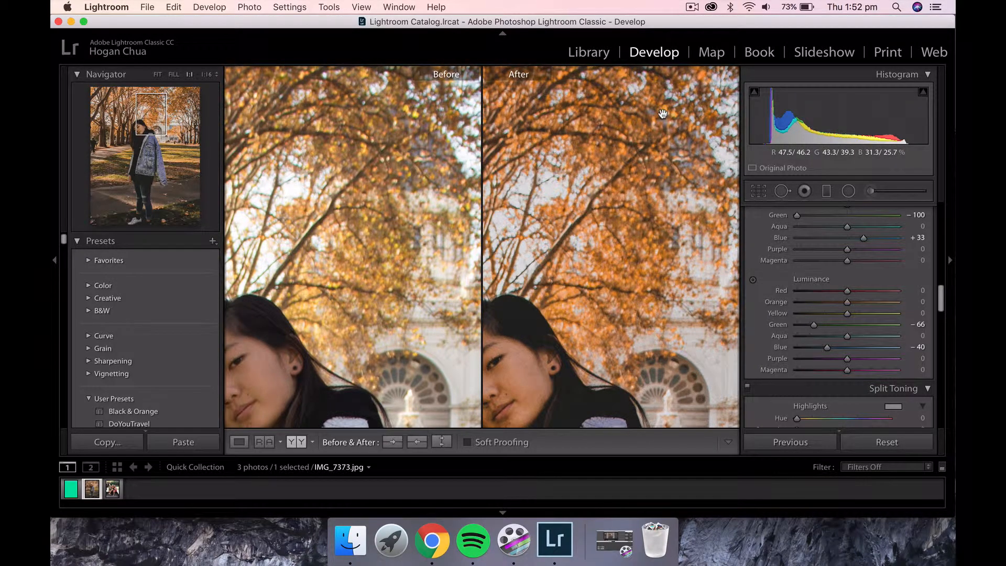
{"action": "left_click", "coordinate": [663, 113]}
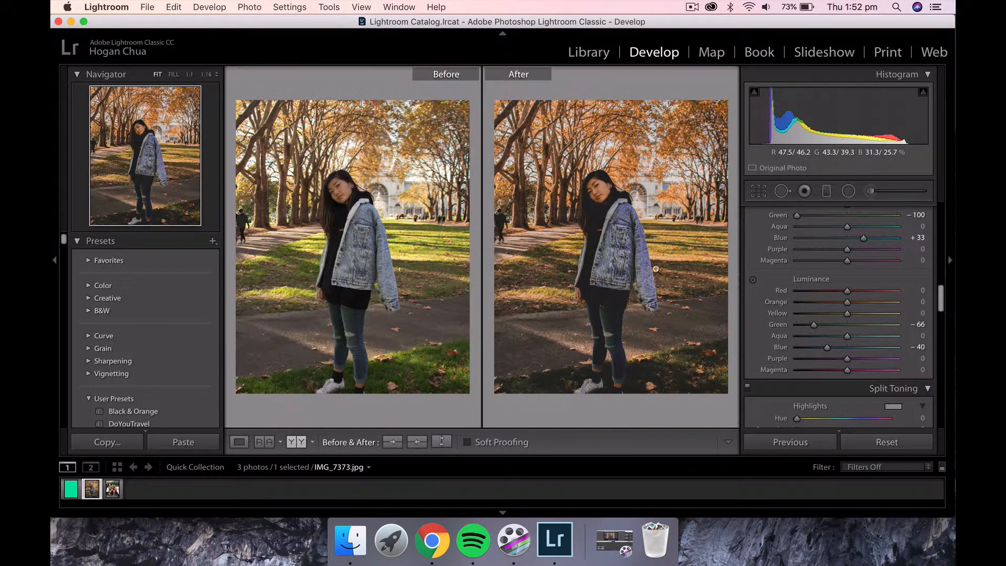
{"action": "left_click", "coordinate": [685, 240]}
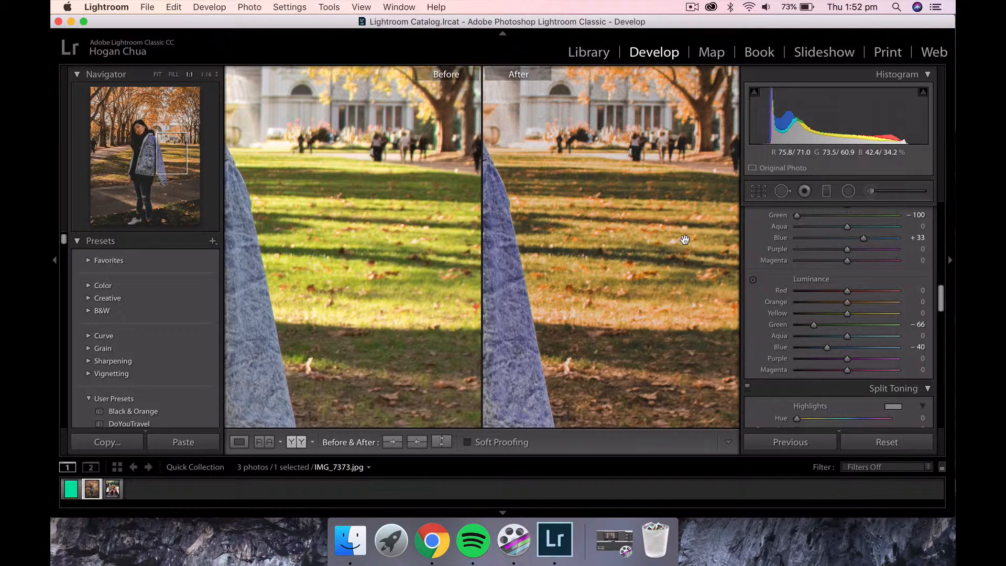
{"action": "left_click", "coordinate": [684, 239]}
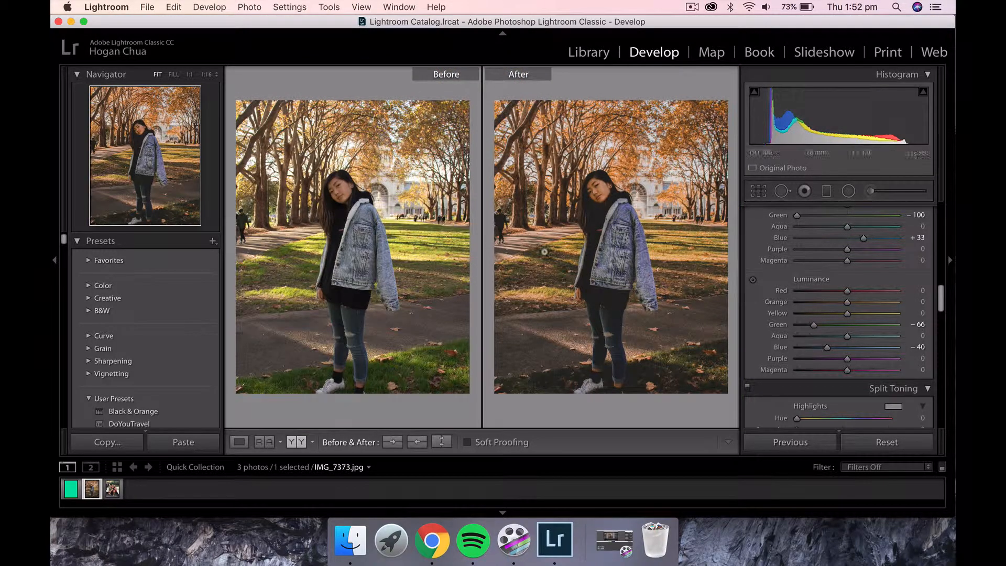
{"action": "left_click", "coordinate": [623, 262]}
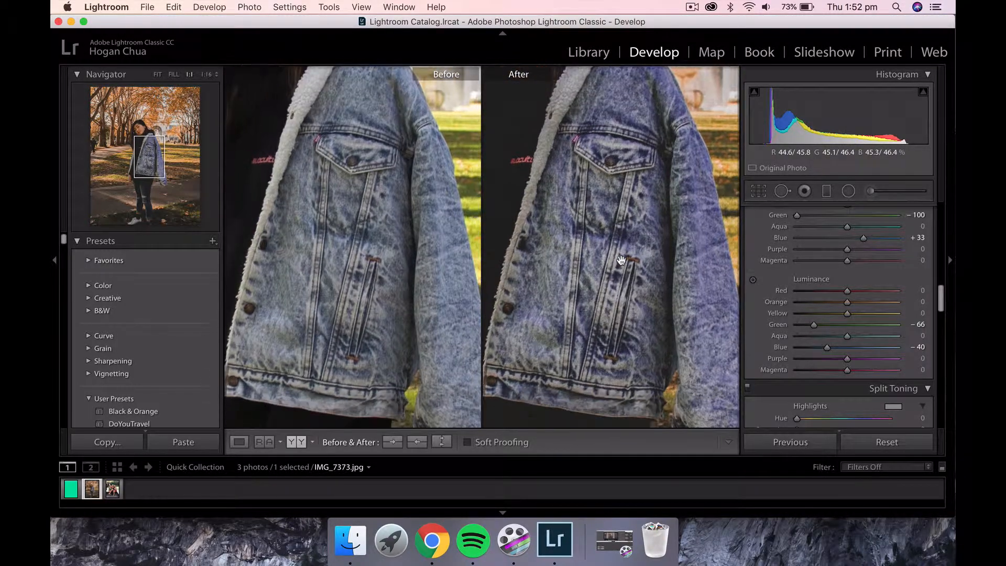
Zoom back out of the denim portrait and open the group photo AHLJ7503.JPG with its hue adjustments in view
{"action": "left_click", "coordinate": [621, 260]}
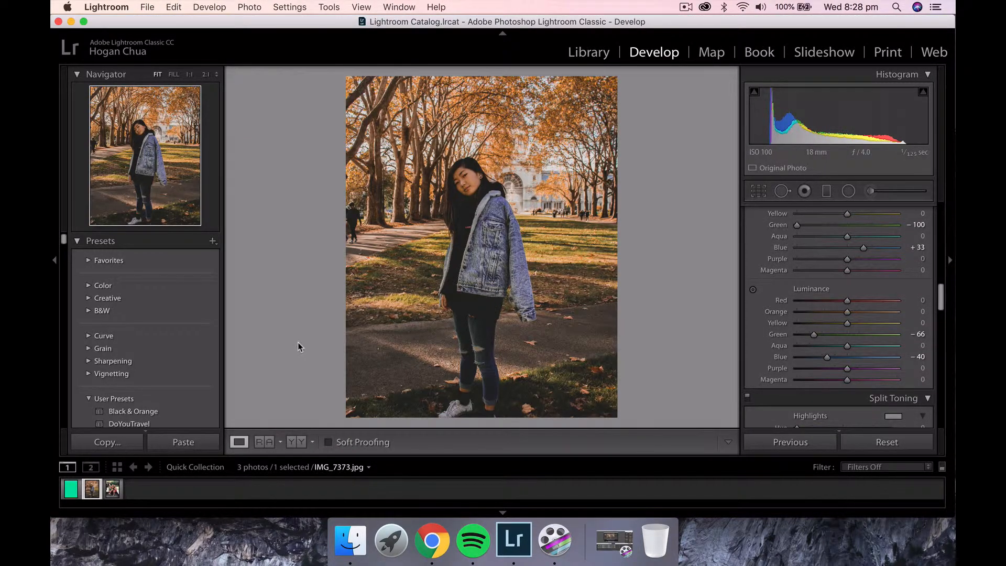
{"action": "left_click", "coordinate": [114, 489]}
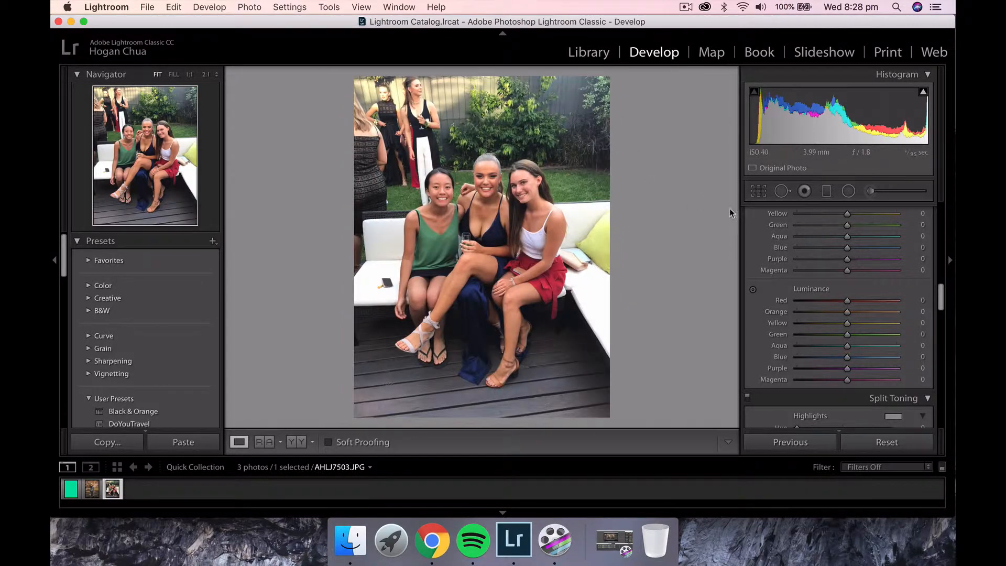
{"action": "scroll", "coordinate": [767, 268], "scroll_direction": "up", "scroll_amount": 2}
{"action": "scroll", "coordinate": [768, 268], "scroll_direction": "up", "scroll_amount": 5}
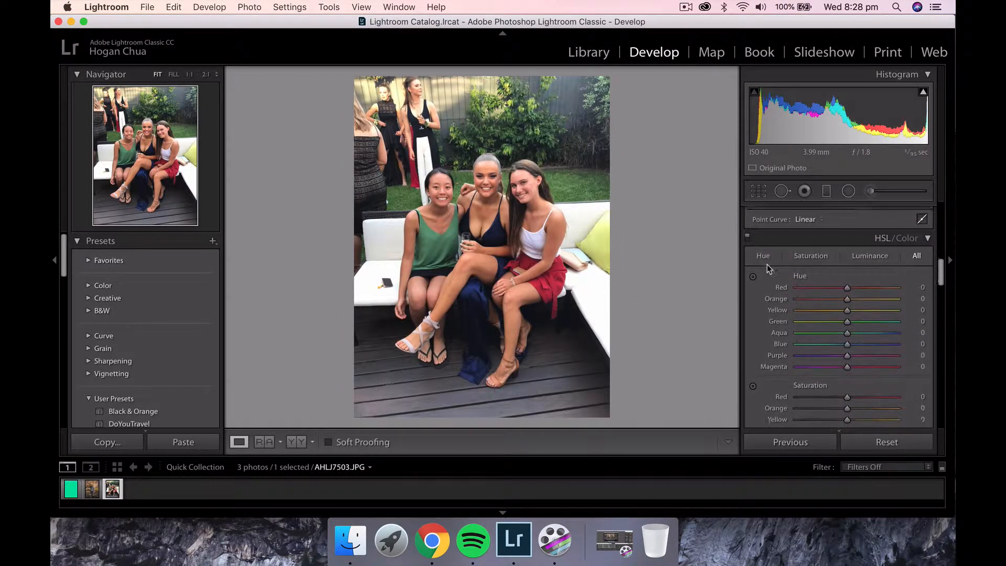
{"action": "scroll", "coordinate": [767, 266], "scroll_direction": "down", "scroll_amount": 1}
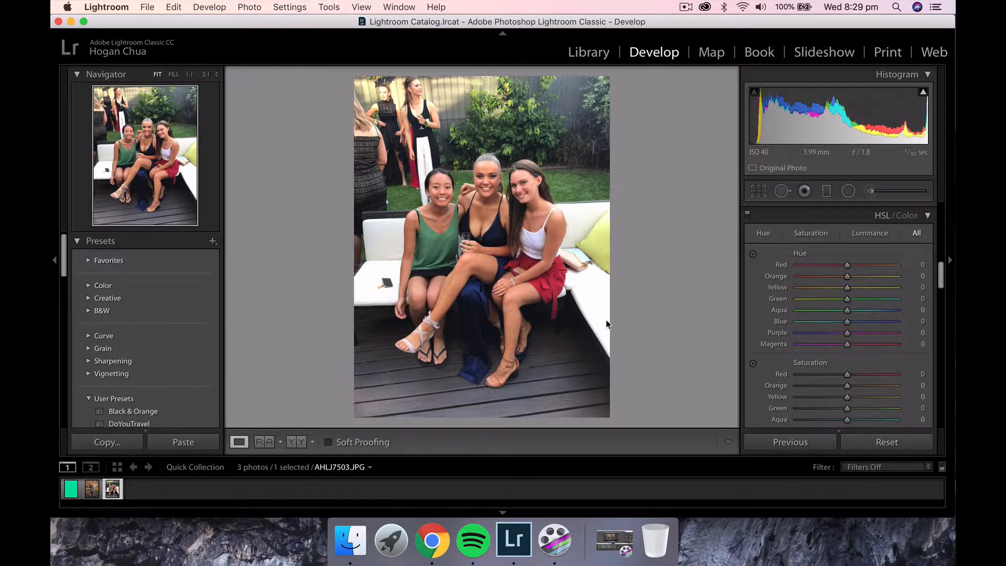
Set the Blue hue to +35 while viewing the blue dress up close, and compare the group photo before and after
{"action": "left_click", "coordinate": [485, 329]}
{"action": "left_click_drag", "start_coordinate": [482, 394], "coordinate": [487, 311]}
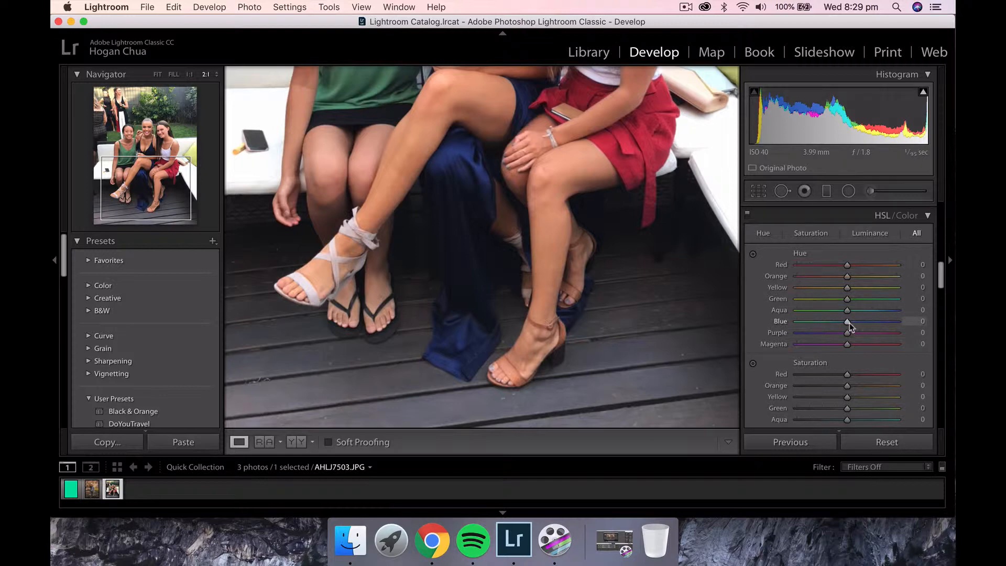
{"action": "left_click_drag", "start_coordinate": [849, 323], "coordinate": [865, 323]}
{"action": "left_click", "coordinate": [310, 365]}
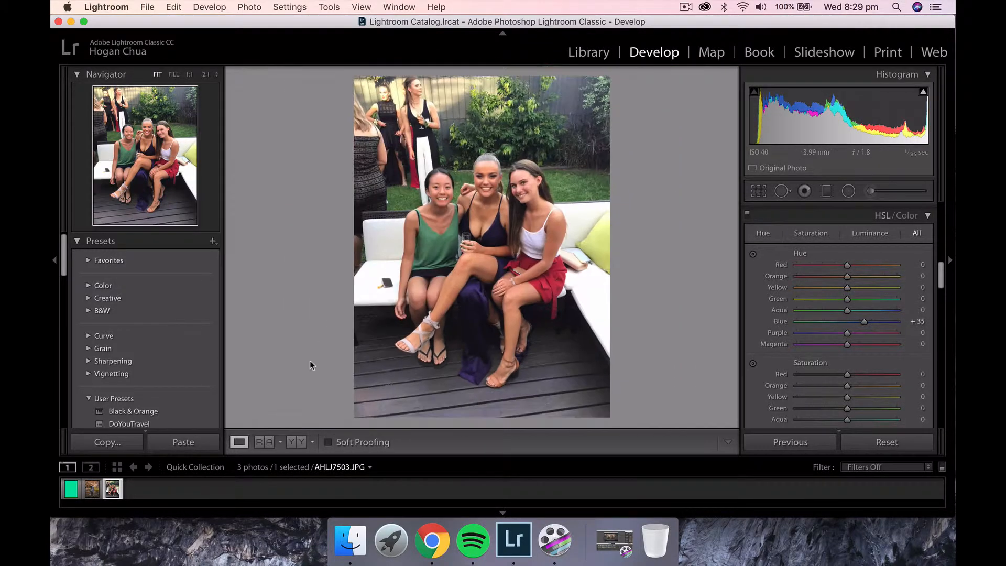
{"action": "key", "text": "y"}
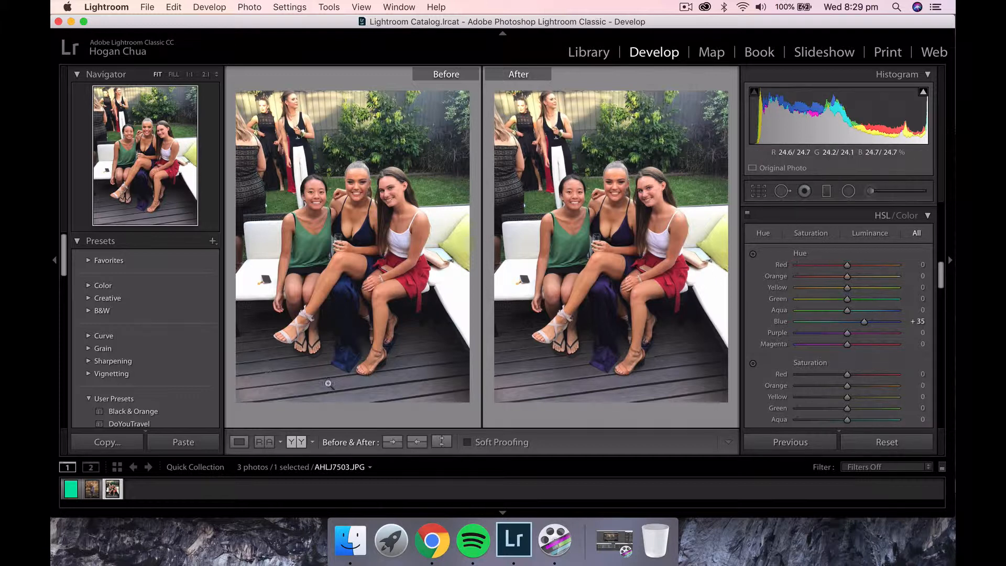
{"action": "left_click", "coordinate": [239, 442]}
Dismiss the disk space notification and set the Green saturation of the group photo to +22
{"action": "scroll", "coordinate": [778, 314], "scroll_direction": "down", "scroll_amount": 5}
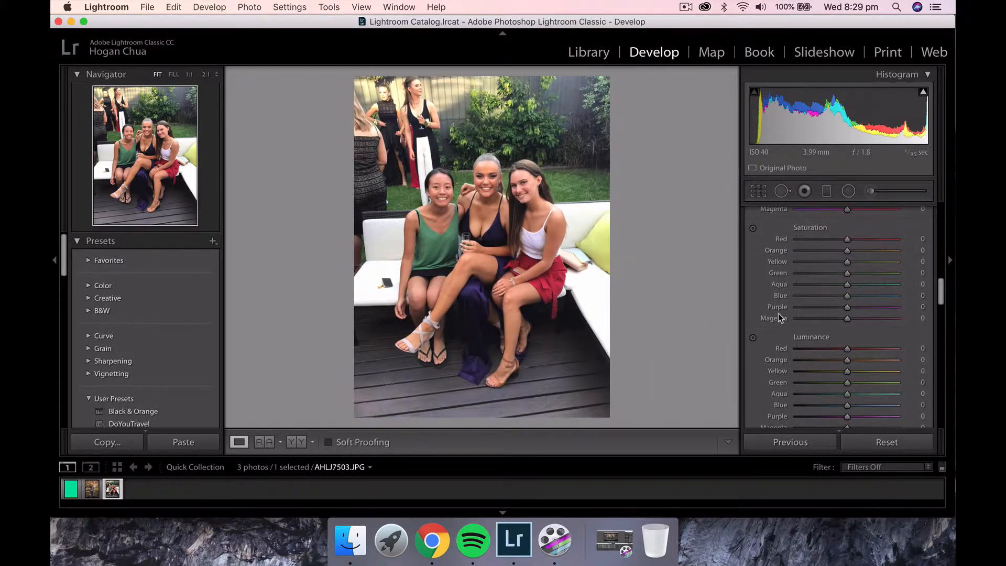
{"action": "scroll", "coordinate": [778, 313], "scroll_direction": "down", "scroll_amount": 1}
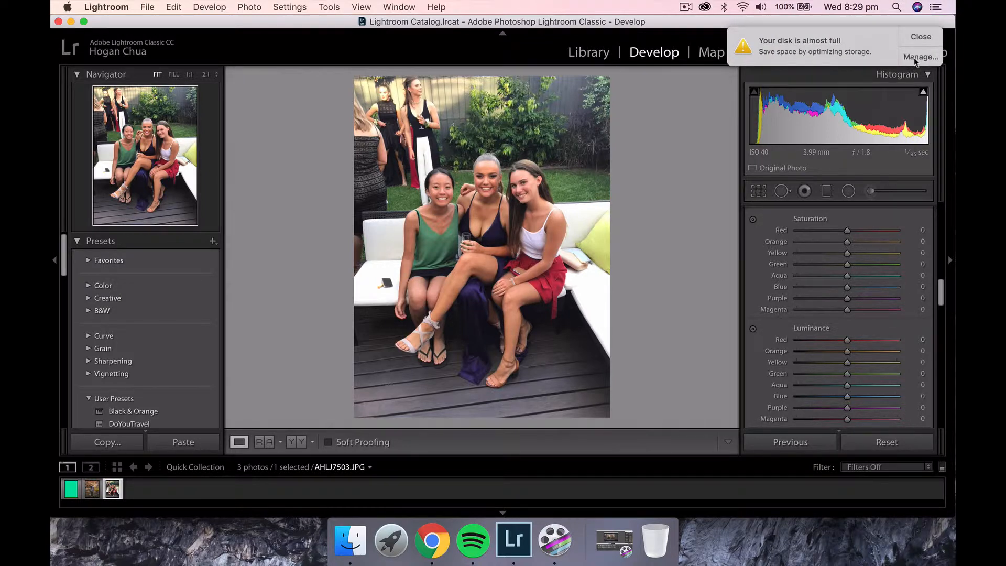
{"action": "left_click", "coordinate": [920, 36]}
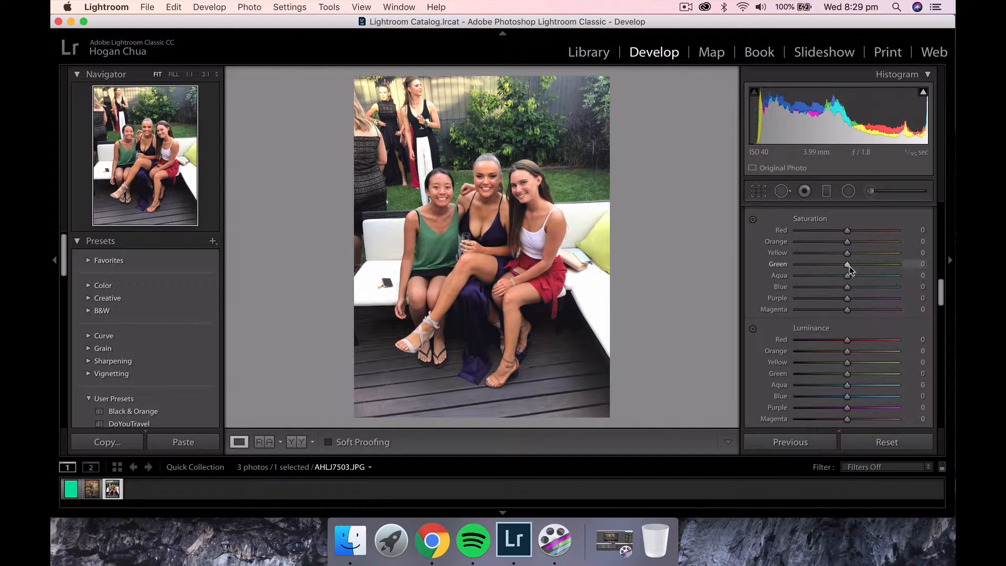
{"action": "left_click_drag", "start_coordinate": [854, 268], "coordinate": [858, 268]}
{"action": "left_click_drag", "start_coordinate": [857, 264], "coordinate": [859, 265]}
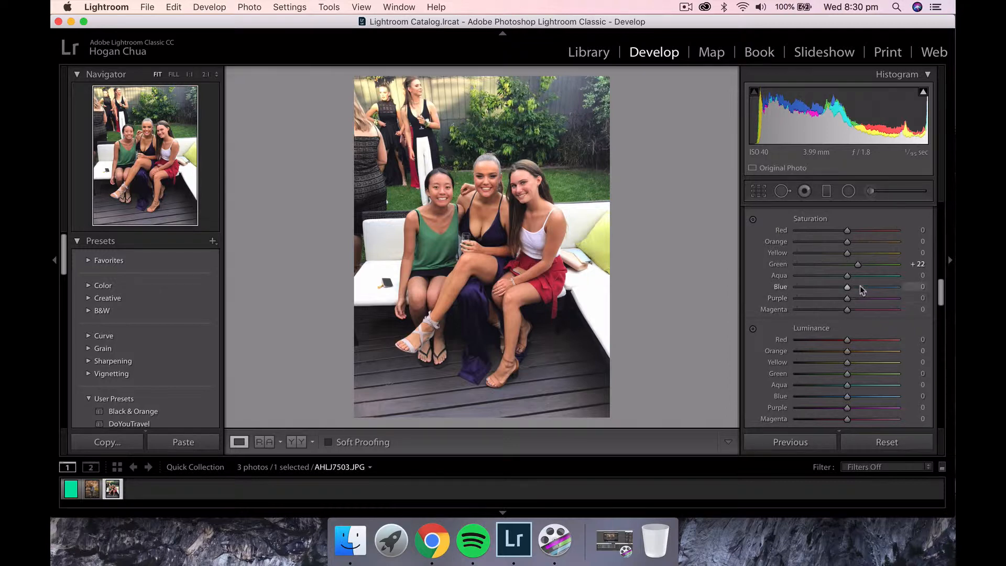
Set the luminance to −33 for Red, −18 for Green and −9 for Blue, and compare the group photo before and after
{"action": "scroll", "coordinate": [853, 346], "scroll_direction": "down", "scroll_amount": 3}
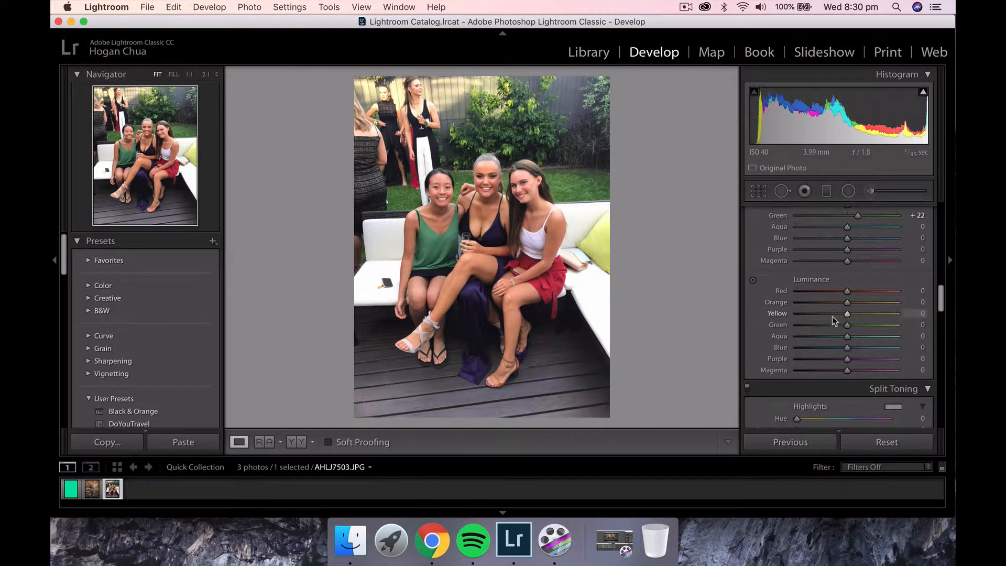
{"action": "left_click_drag", "start_coordinate": [839, 292], "coordinate": [843, 347]}
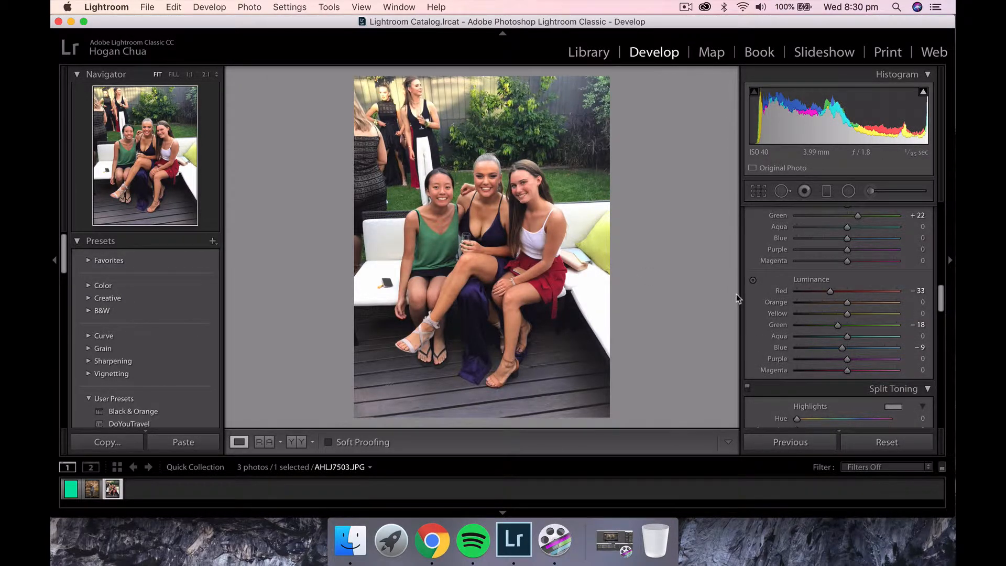
{"action": "left_click", "coordinate": [297, 443]}
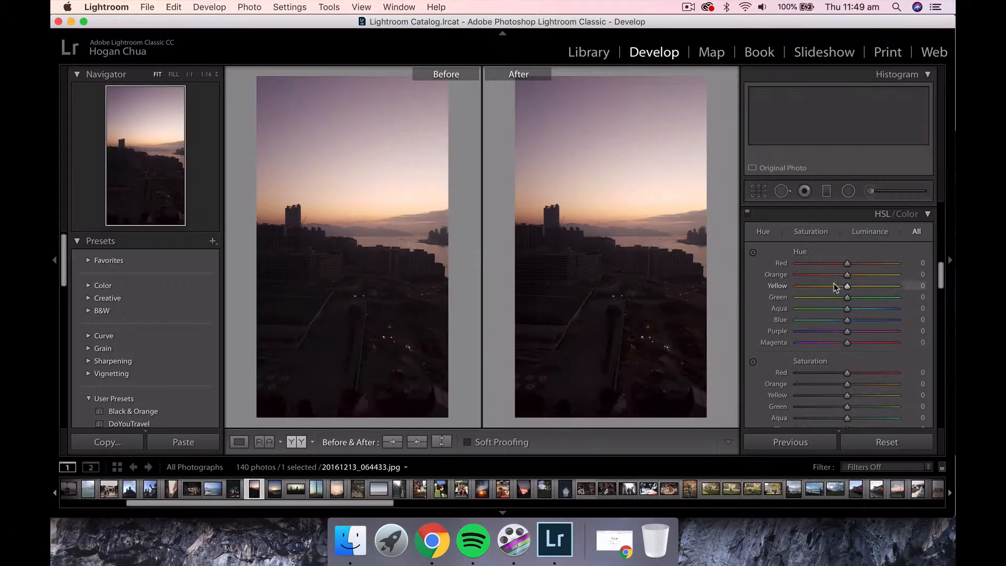
On the sunset skyline photo, set the Orange hue to −53, Purple hue to +100 and Purple saturation to +44, and raise the Orange saturation
{"action": "left_click_drag", "start_coordinate": [834, 283], "coordinate": [822, 276]}
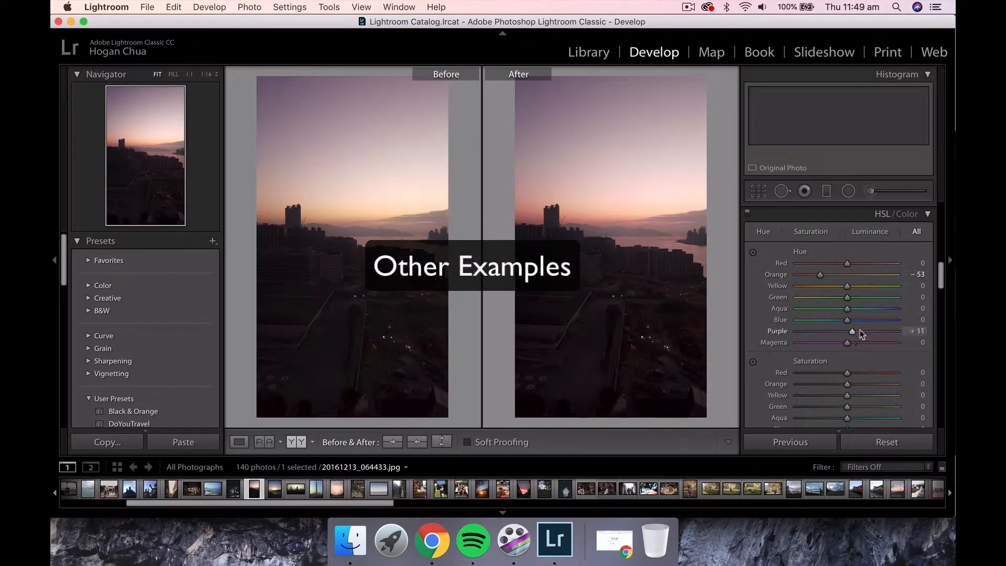
{"action": "left_click_drag", "start_coordinate": [846, 330], "coordinate": [901, 332]}
{"action": "scroll", "coordinate": [838, 372], "scroll_direction": "down", "scroll_amount": 3}
{"action": "left_click_drag", "start_coordinate": [847, 388], "coordinate": [868, 387]}
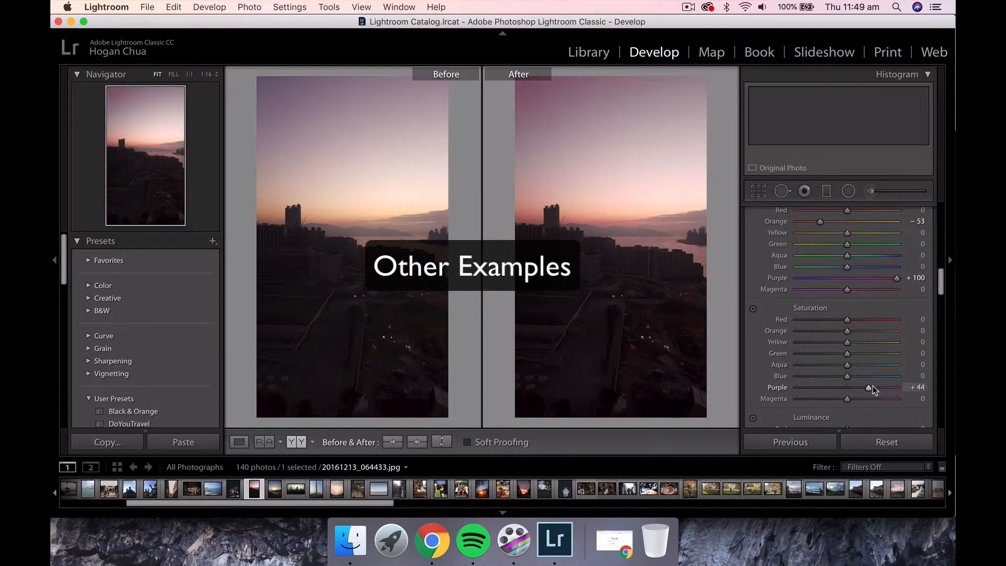
{"action": "left_click_drag", "start_coordinate": [847, 331], "coordinate": [863, 333]}
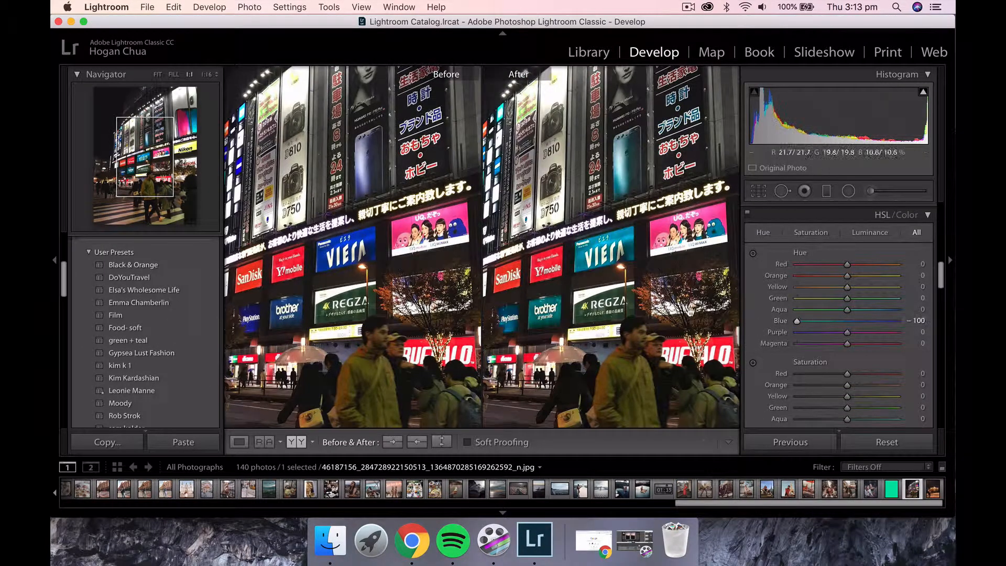
On the night street photo, set the Yellow hue to −100 and the Red hue to +100, checking the illuminated signs up close
{"action": "left_click_drag", "start_coordinate": [690, 311], "coordinate": [521, 332]}
{"action": "left_click_drag", "start_coordinate": [846, 287], "coordinate": [776, 288]}
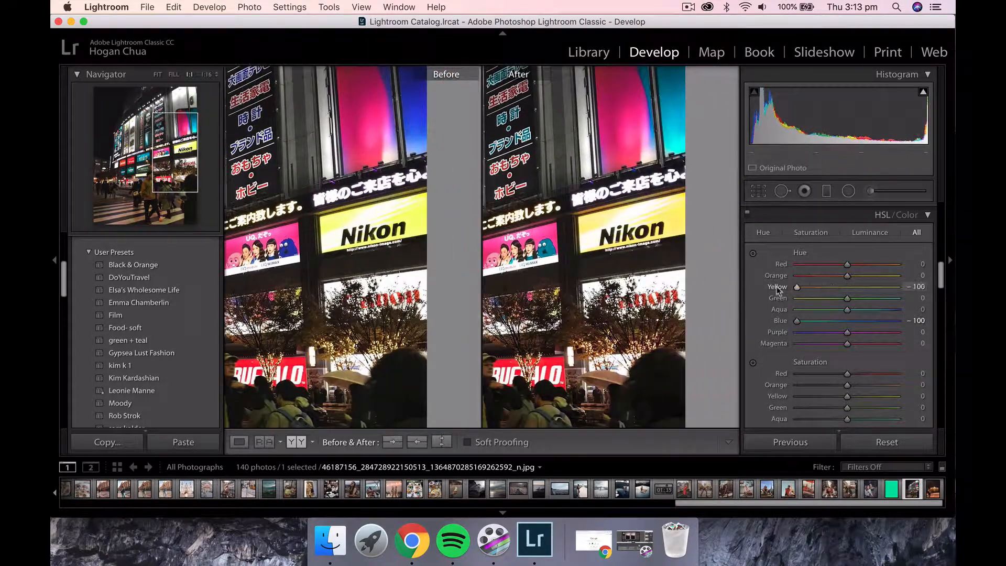
{"action": "left_click", "coordinate": [649, 258]}
{"action": "left_click", "coordinate": [561, 263]}
{"action": "left_click_drag", "start_coordinate": [846, 265], "coordinate": [899, 265]}
{"action": "left_click", "coordinate": [668, 329]}
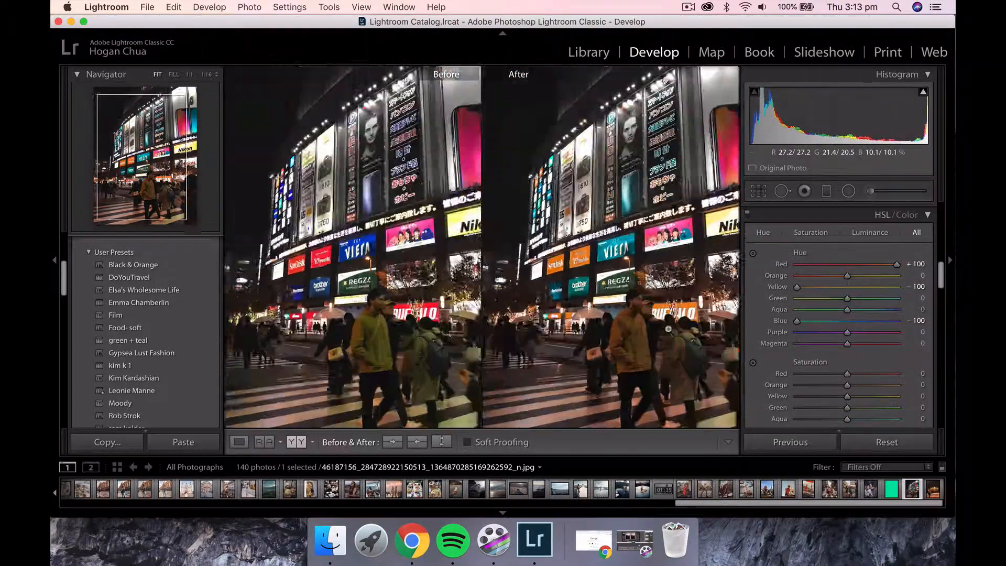
Set the Orange saturation to −50 and the Blue hue to −81 on the night street photo
{"action": "scroll", "coordinate": [792, 398], "scroll_direction": "down", "scroll_amount": 3}
{"action": "left_click_drag", "start_coordinate": [845, 324], "coordinate": [823, 327]}
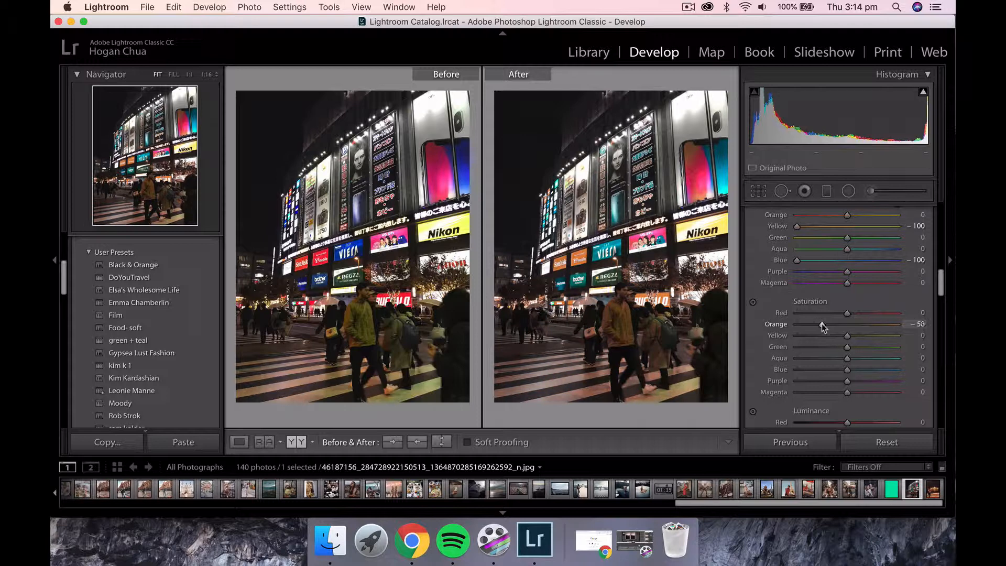
{"action": "scroll", "coordinate": [838, 338], "scroll_direction": "up", "scroll_amount": 2}
{"action": "mouse_move", "coordinate": [796, 283]}
{"action": "left_mouse_down"}
{"action": "mouse_move", "coordinate": [819, 284]}
{"action": "mouse_move", "coordinate": [806, 284]}
{"action": "left_mouse_up"}
Set the saturation to +12 for Orange, −34 for Yellow, −100 for Green, −30 for Aqua and −100 for Magenta
{"action": "scroll", "coordinate": [781, 338], "scroll_direction": "down", "scroll_amount": 3}
{"action": "left_click_drag", "start_coordinate": [846, 340], "coordinate": [742, 354]}
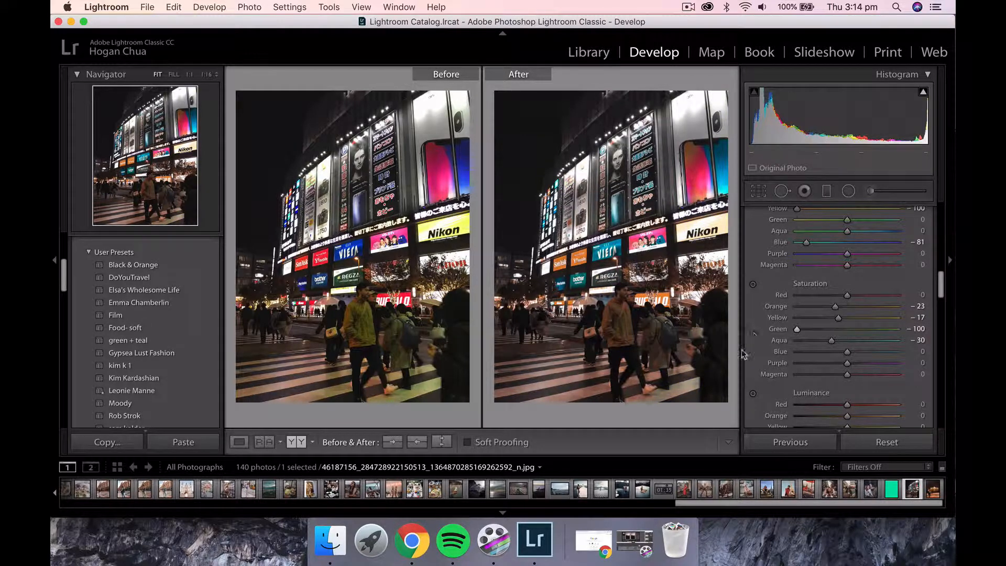
{"action": "left_click_drag", "start_coordinate": [846, 374], "coordinate": [774, 374]}
{"action": "left_click_drag", "start_coordinate": [835, 306], "coordinate": [818, 330]}
Set the luminance to −47 for Orange, +100 for Yellow and −24 for Blue on the night street photo
{"action": "scroll", "coordinate": [833, 322], "scroll_direction": "down", "scroll_amount": 3}
{"action": "left_click_drag", "start_coordinate": [844, 372], "coordinate": [832, 374]}
{"action": "left_click_drag", "start_coordinate": [836, 337], "coordinate": [903, 337]}
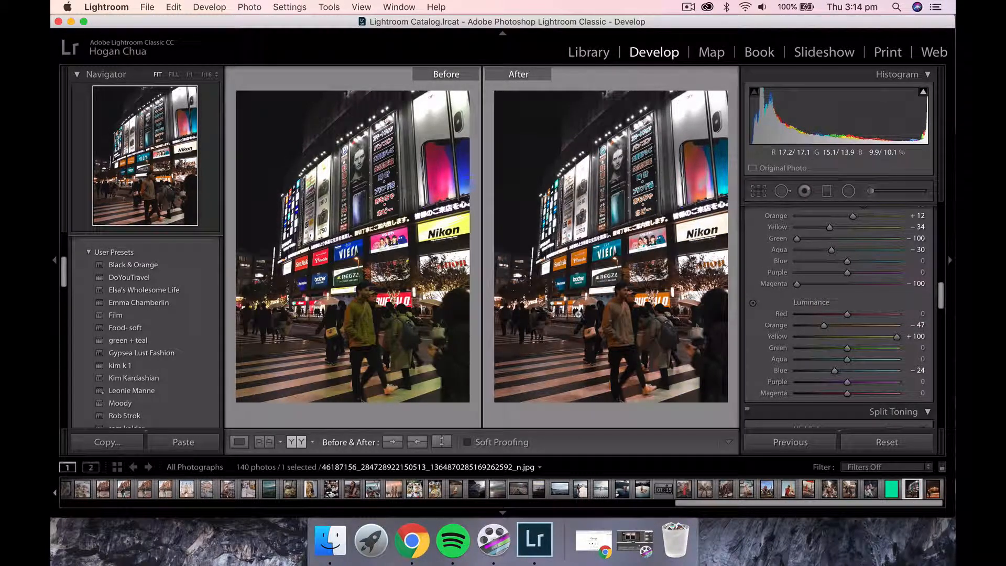